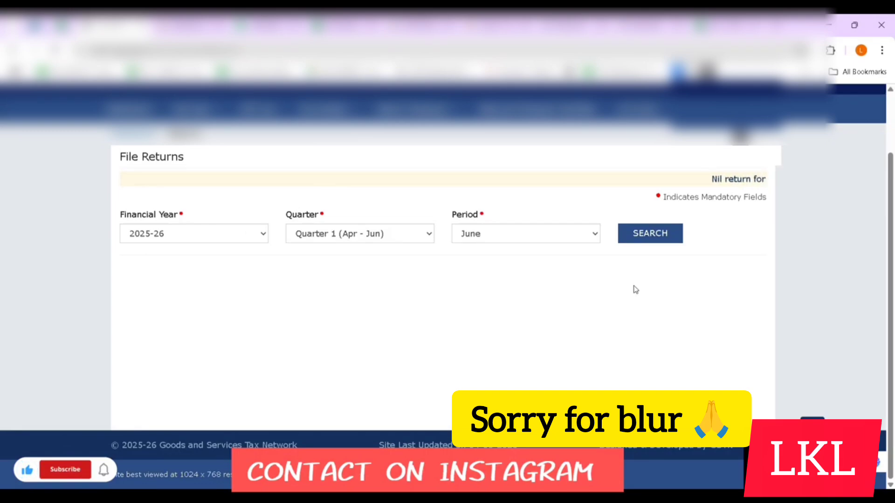
# - Search the 2025-26 Quarter 1 returns for the May period and open the GSTR-1 outward supplies return
pyautogui.click(526, 235)
pyautogui.click(525, 267)
pyautogui.click(646, 240)
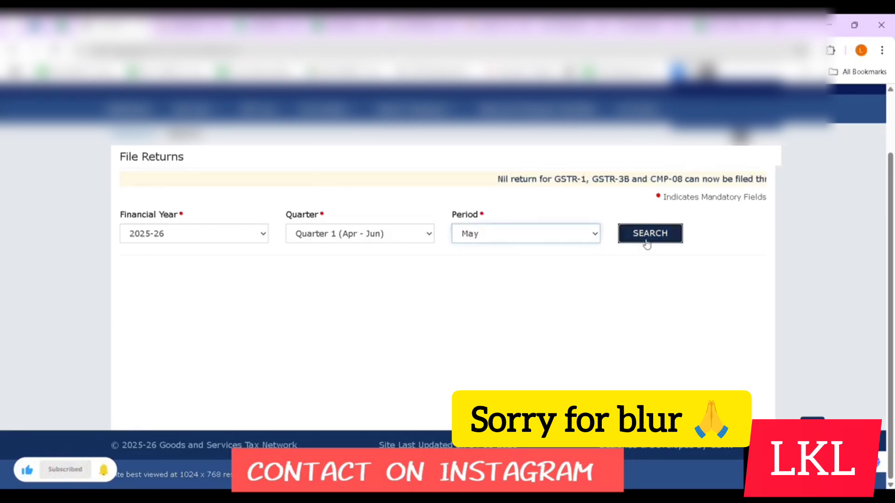
pyautogui.scroll(-2, 317, 292)
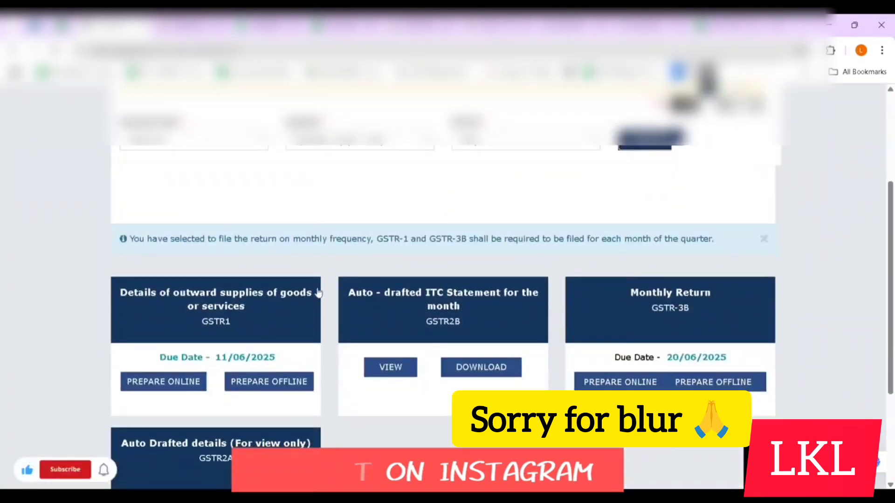
pyautogui.scroll(-2, 317, 292)
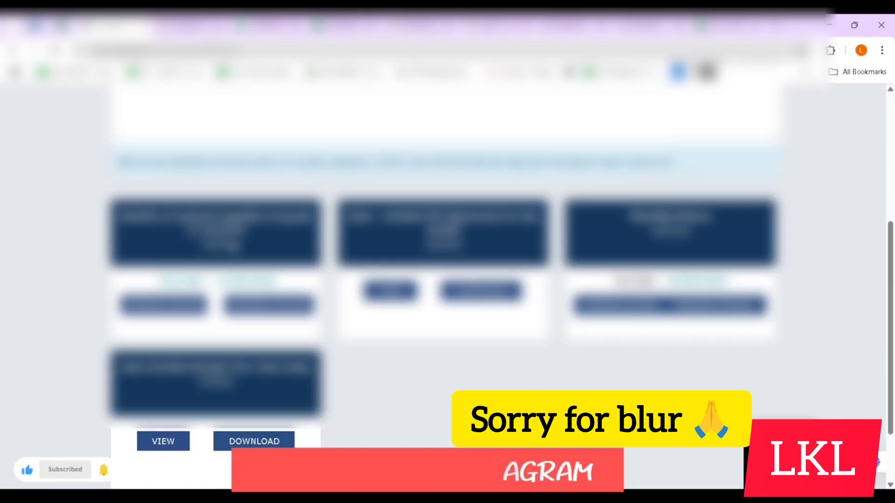
pyautogui.click(233, 246)
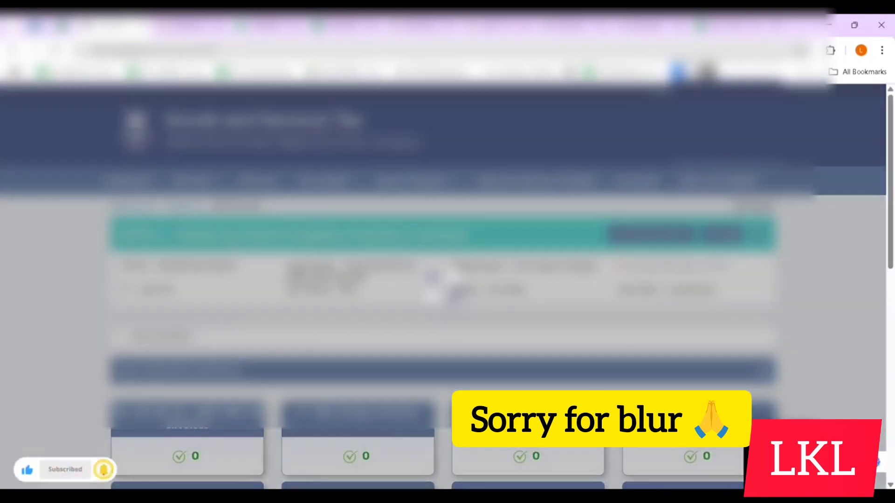
# - Start a new invoice record in the 4A, 4B, 6B, 6C - B2B, SEZ, DE Invoices section
pyautogui.scroll(-3, 448, 279)
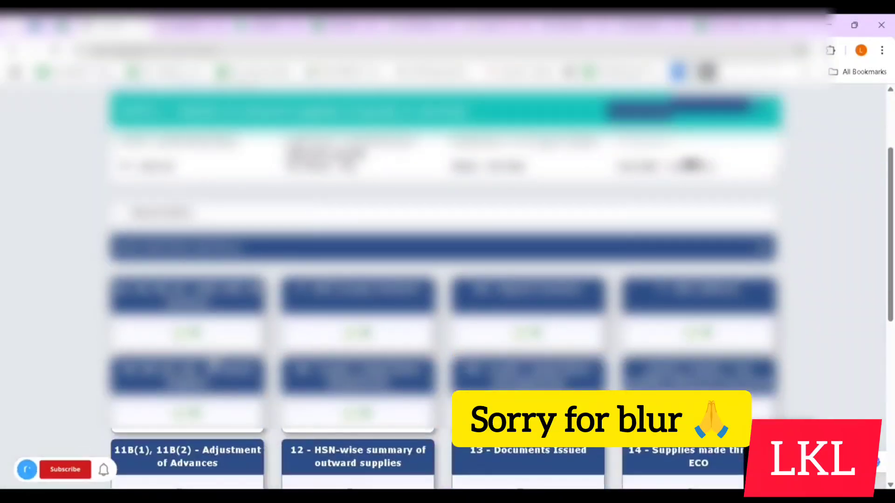
pyautogui.scroll(-3, 212, 359)
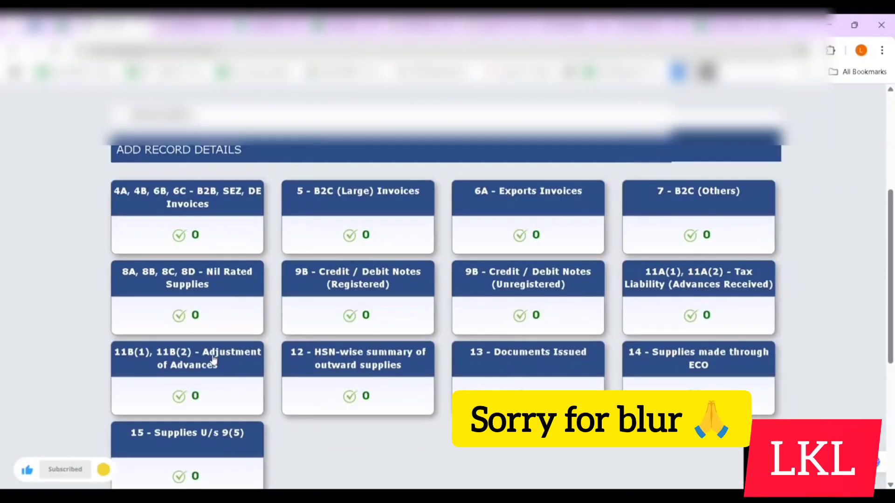
pyautogui.click(176, 222)
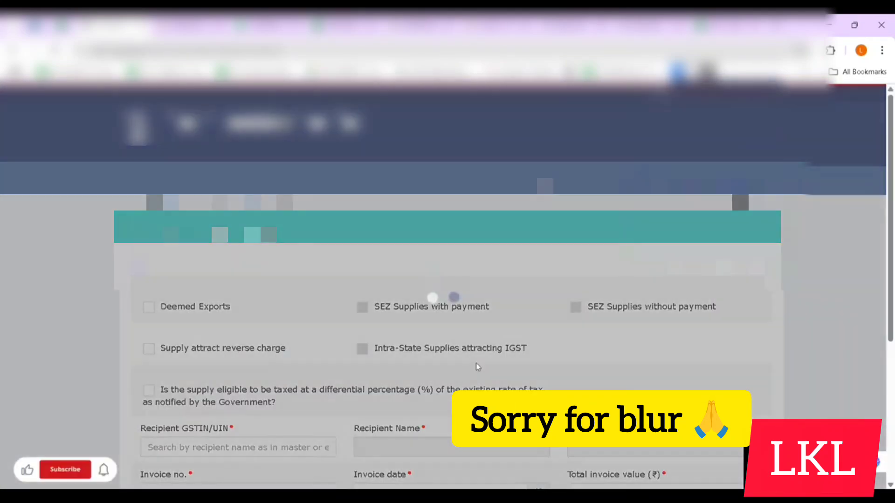
# - Enter the recipient's GSTIN for the B2B invoice and set the invoice number to 33
pyautogui.scroll(-1, 374, 357)
pyautogui.scroll(-1, 374, 358)
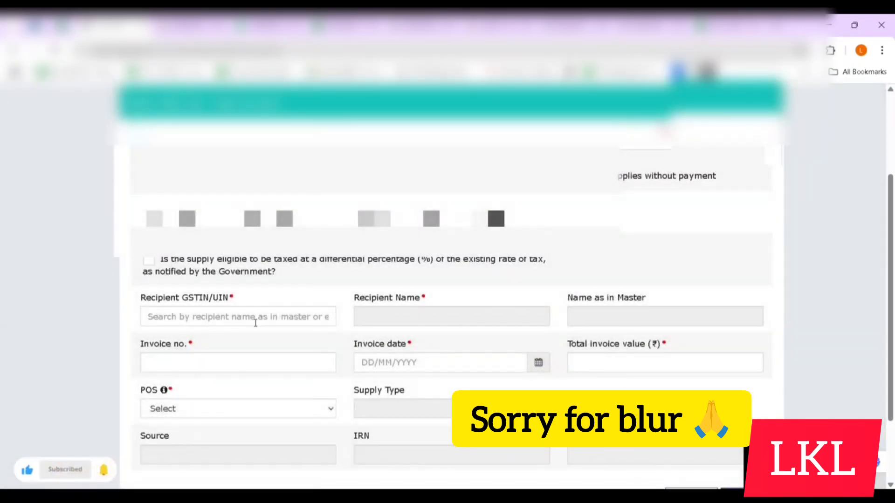
pyautogui.click(251, 322)
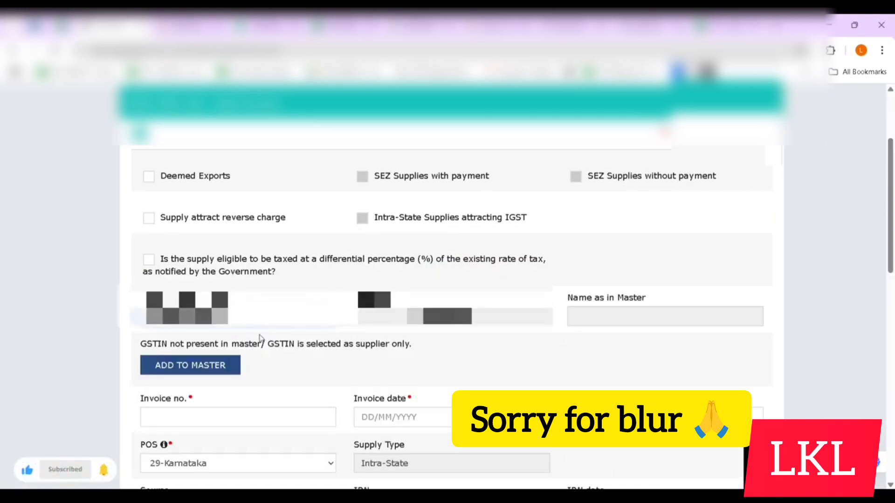
pyautogui.click(244, 417)
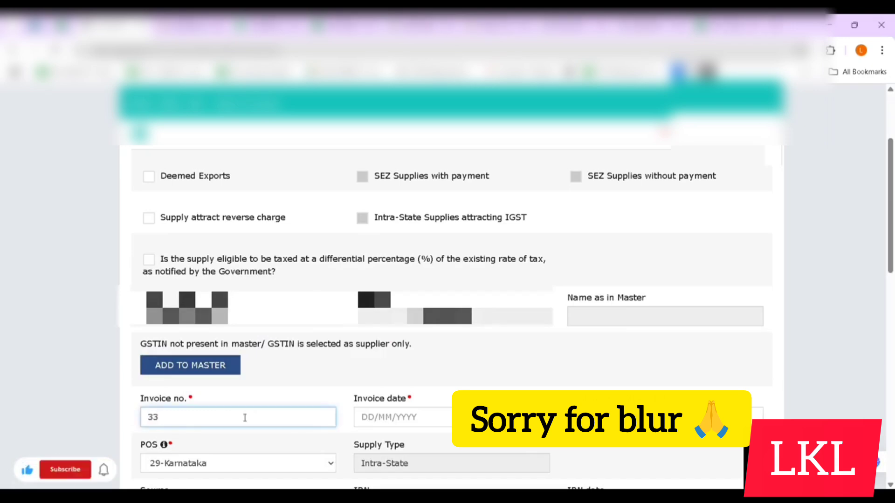
# - Set the invoice date to 13/05/2025 and enter the total invoice value
pyautogui.click(428, 435)
pyautogui.hotkey('alt', 'Tab')
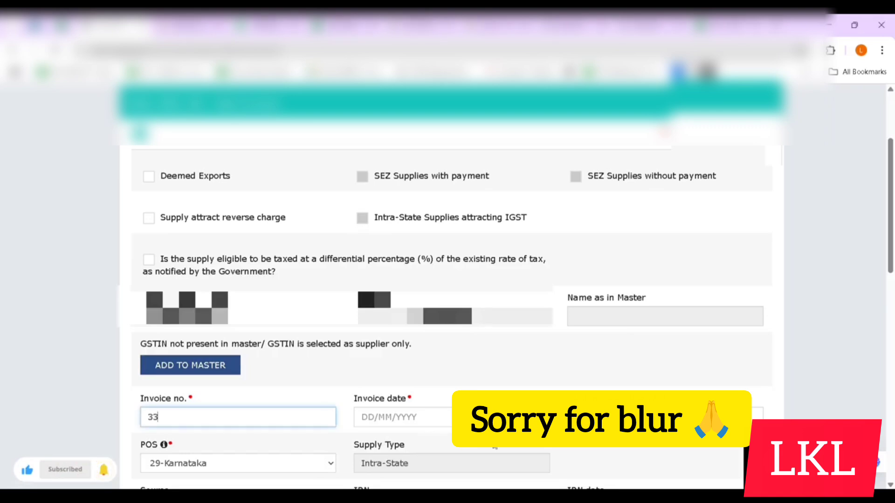
pyautogui.press('Tab')
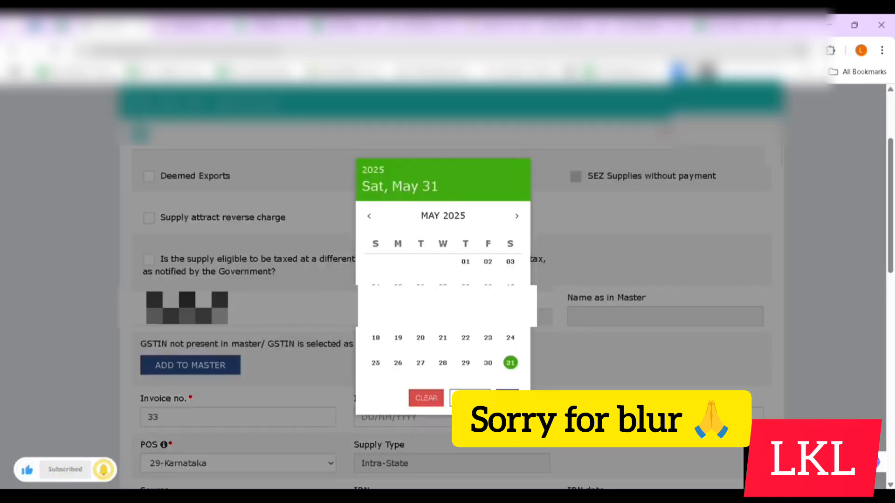
pyautogui.click(420, 312)
pyautogui.press('Tab')
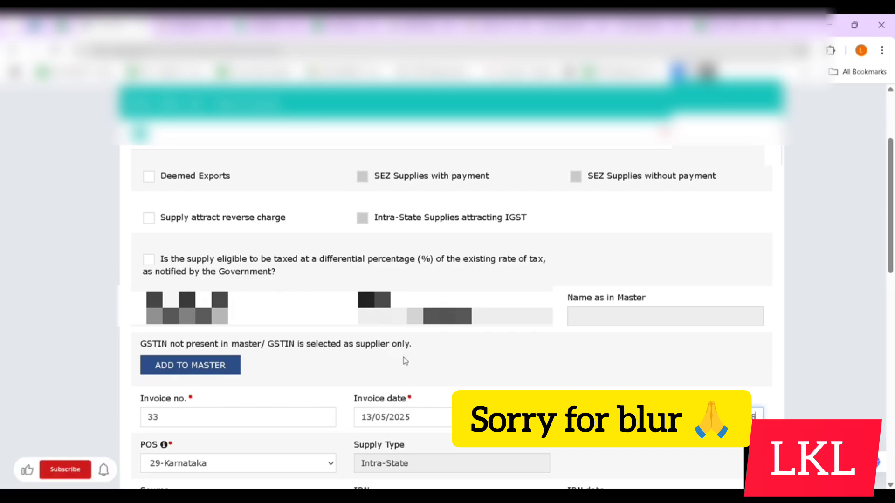
# - Set the taxable value at the 5% rate to 4160 and save the invoice
pyautogui.scroll(-4, 405, 361)
pyautogui.scroll(-6, 373, 385)
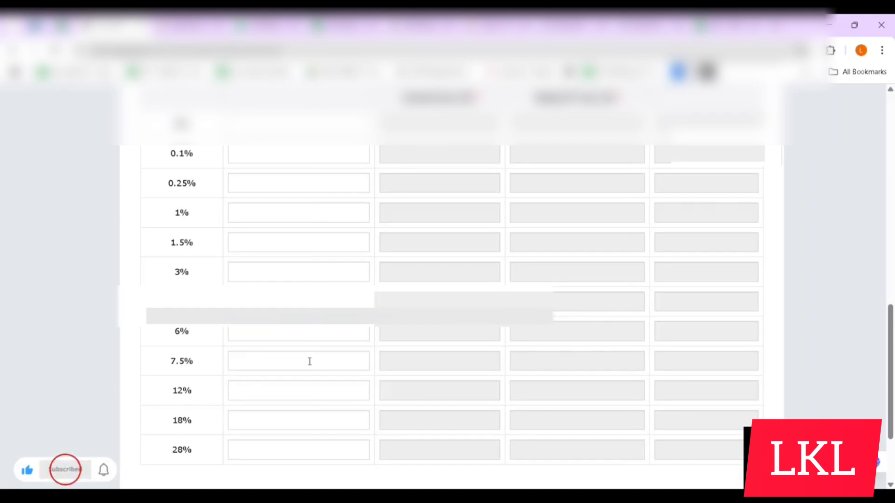
pyautogui.click(330, 338)
pyautogui.click(322, 394)
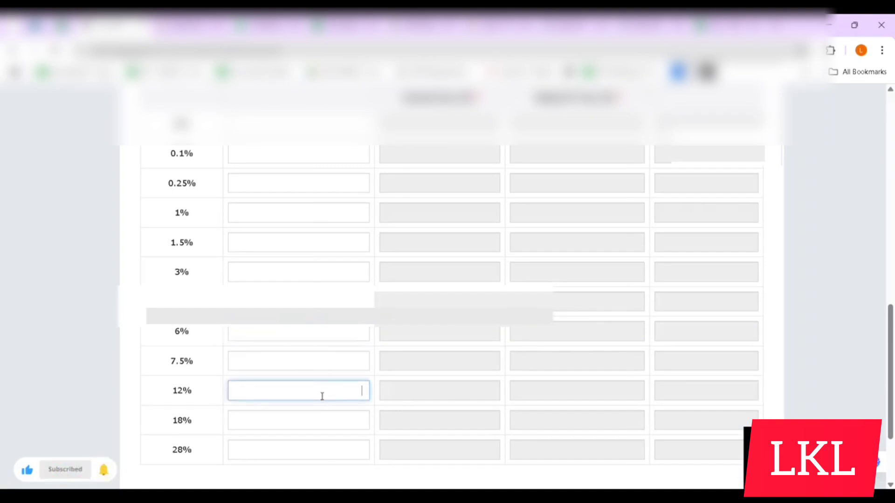
pyautogui.click(327, 423)
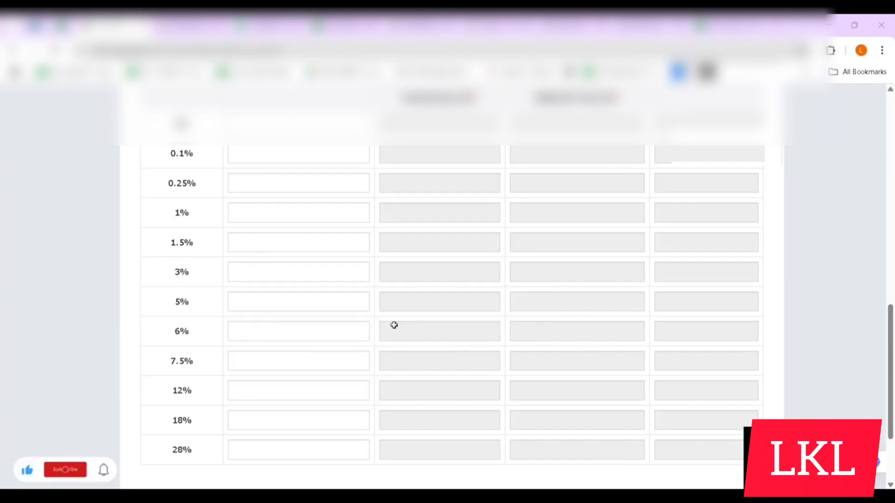
pyautogui.write('4160')
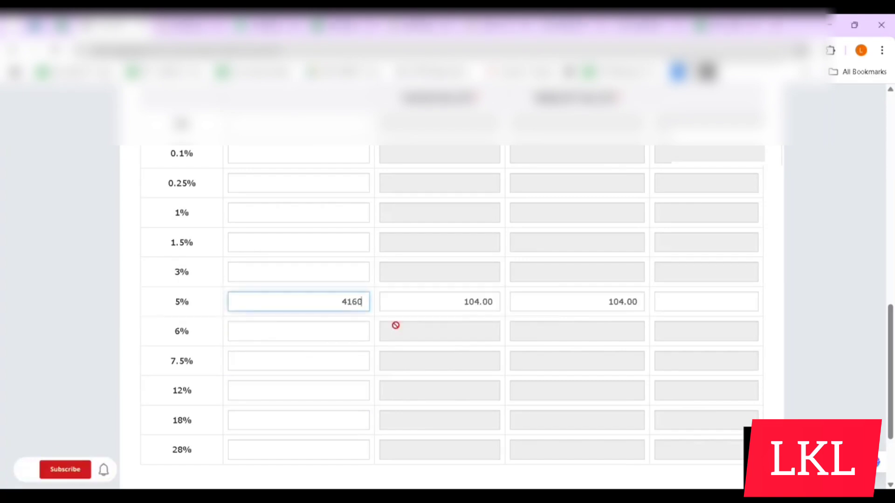
pyautogui.scroll(4, 395, 326)
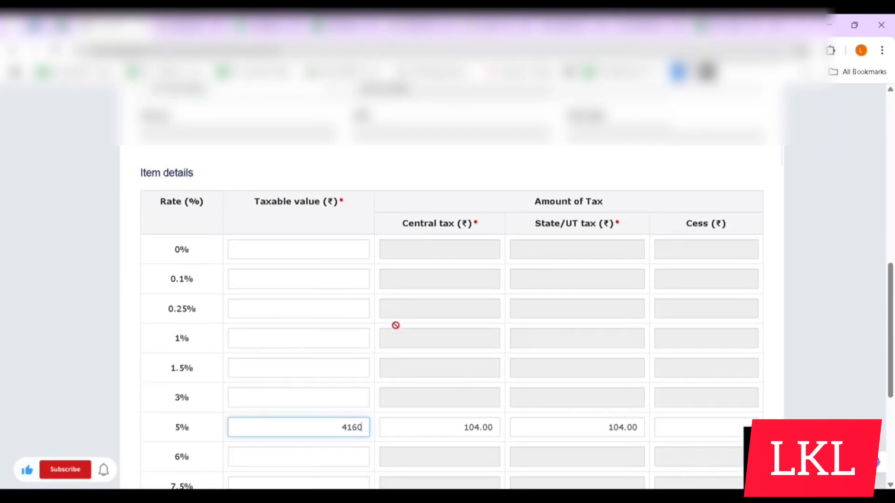
pyautogui.scroll(-5, 395, 325)
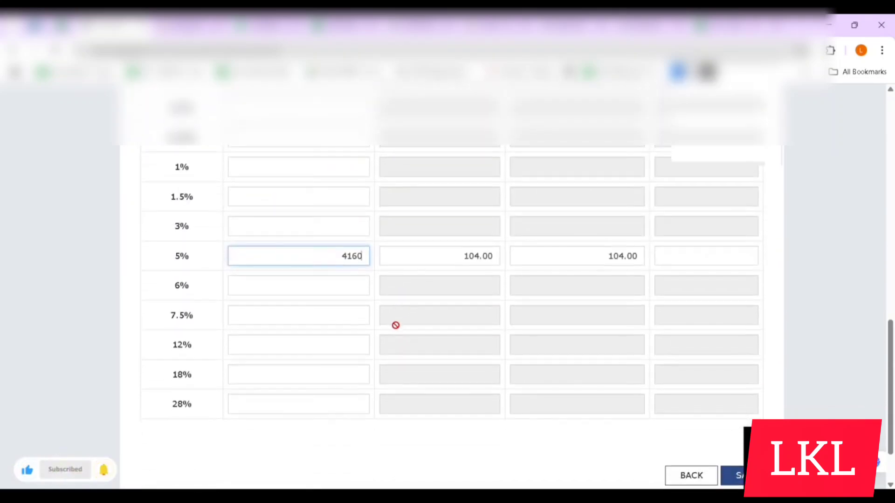
pyautogui.click(738, 475)
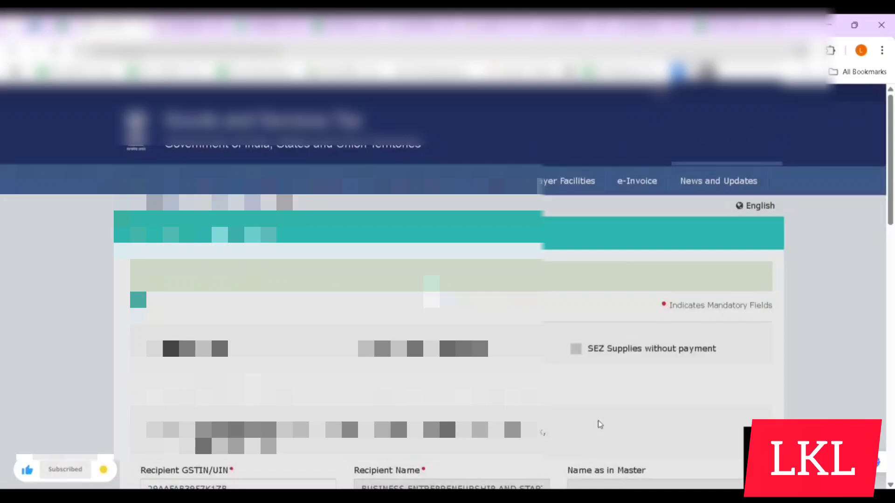
# - Pick the invoice date for the second B2B invoice and set its total invoice value to 8736
pyautogui.scroll(-3, 595, 423)
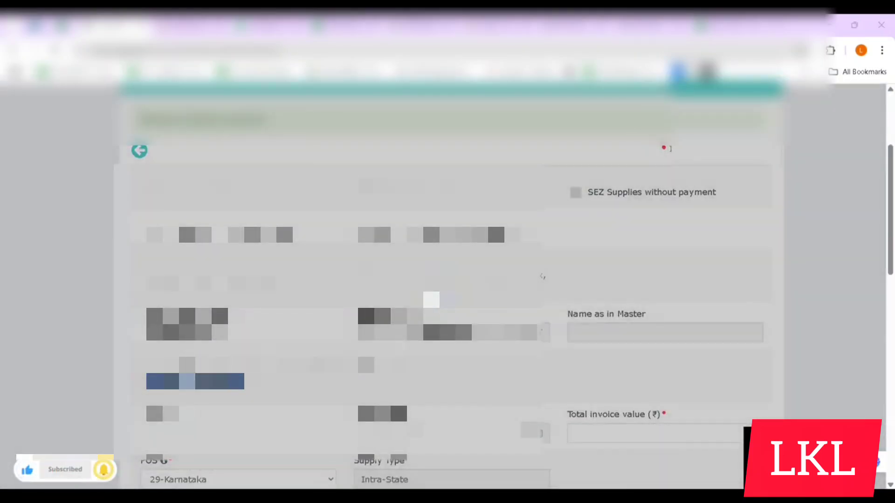
pyautogui.scroll(-3, 448, 279)
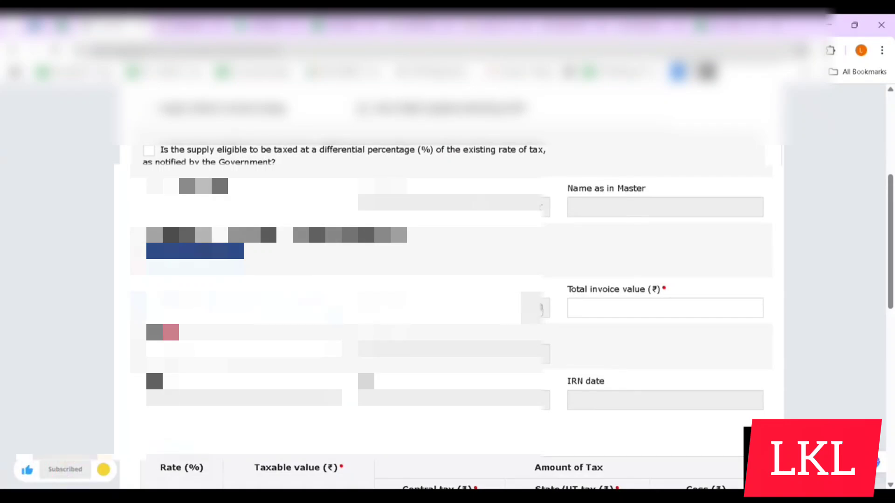
pyautogui.click(542, 311)
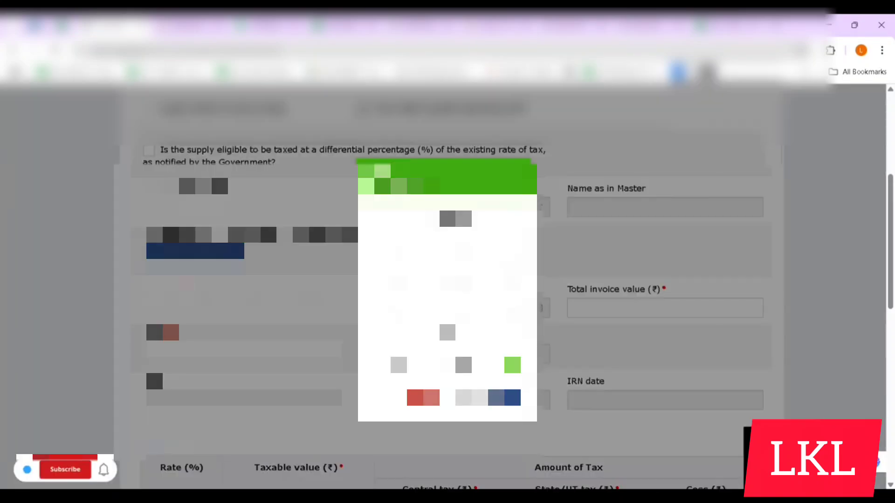
pyautogui.click(505, 398)
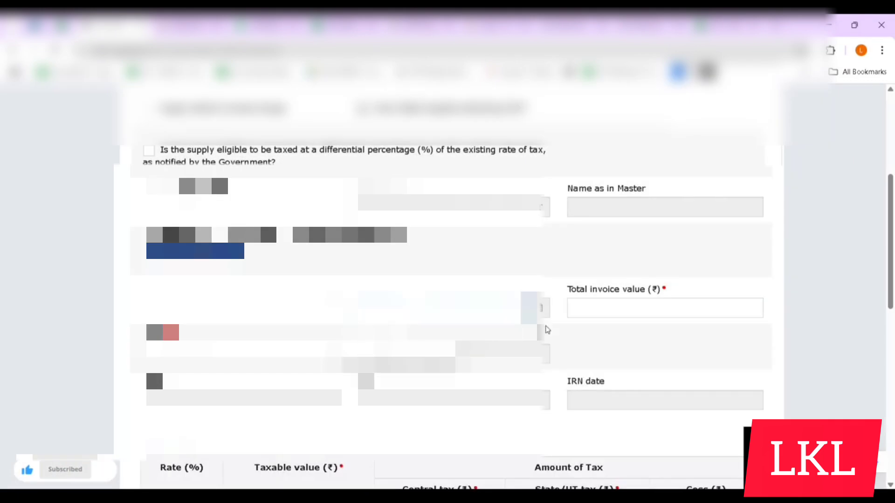
pyautogui.click(643, 319)
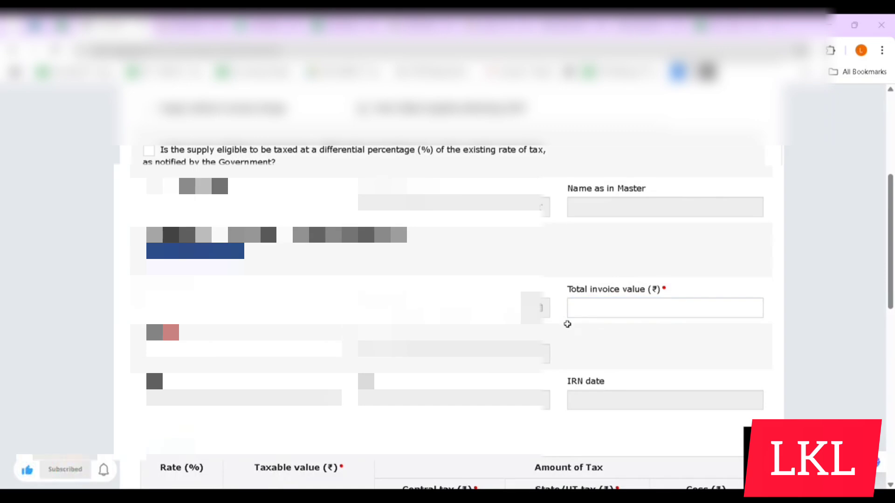
pyautogui.click(565, 322)
pyautogui.write('8736')
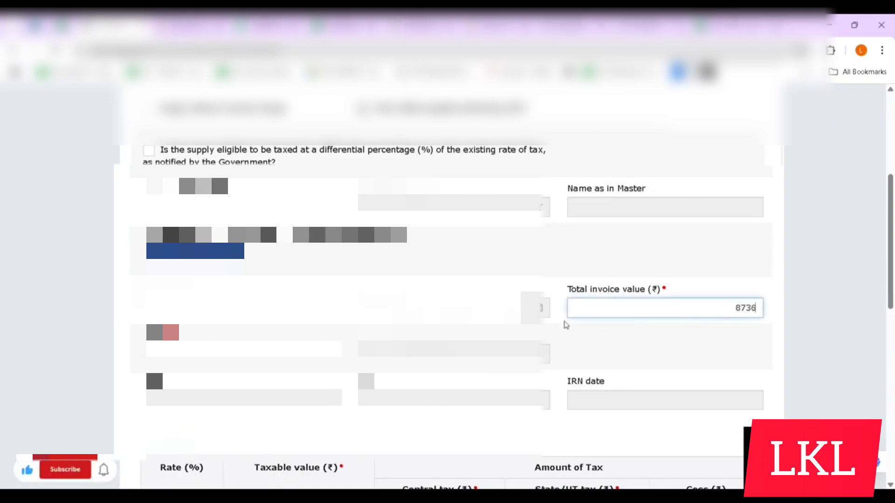
# - Set the second invoice's taxable value at the 5% rate to 8320 and save it
pyautogui.scroll(-10, 565, 325)
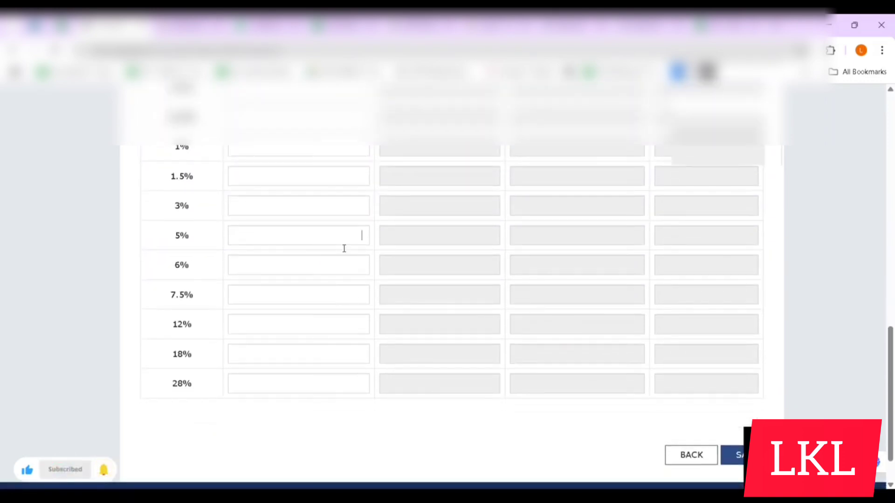
pyautogui.hotkey('alt', 'Tab')
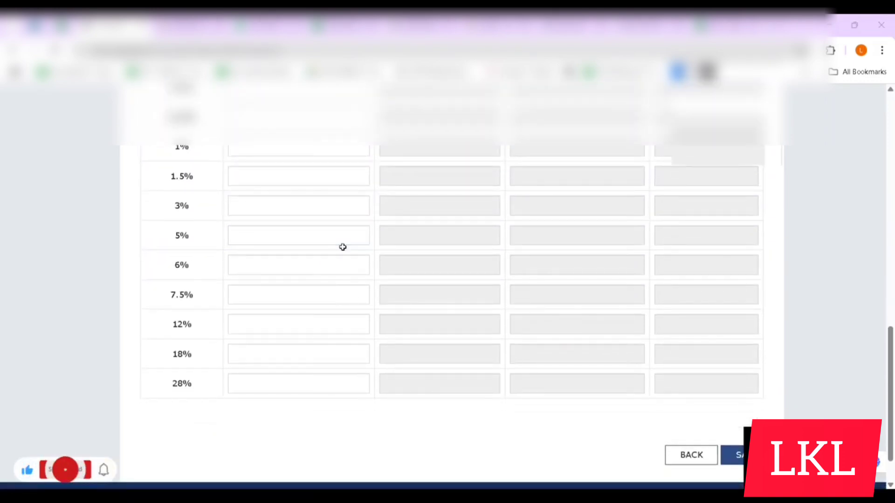
pyautogui.hotkey('alt', 'Tab')
pyautogui.write('832')
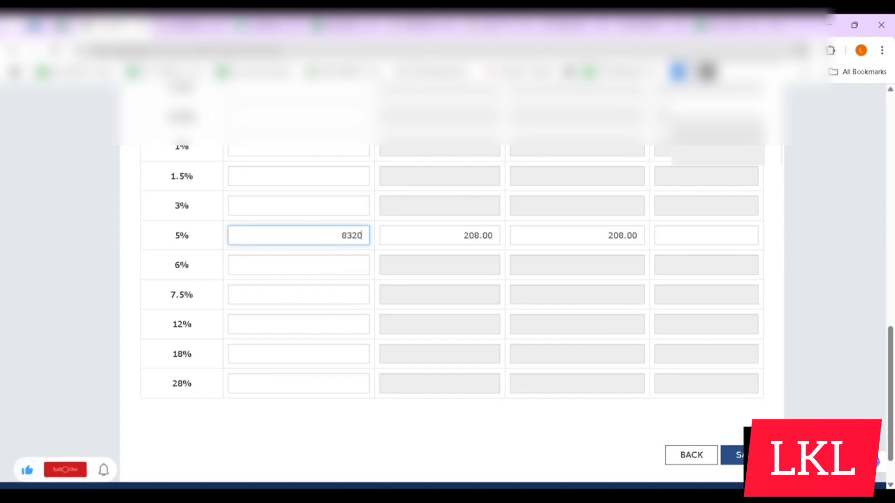
pyautogui.click(731, 455)
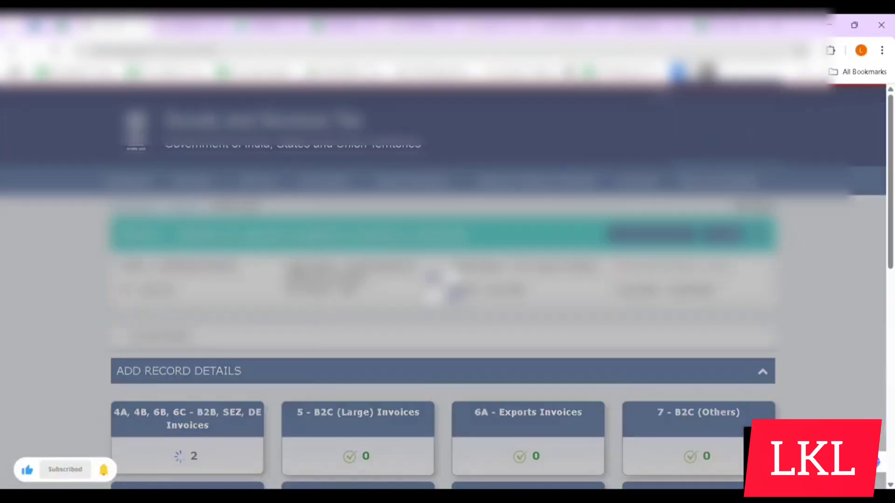
# - Add a new record under 7 - B2C (Others) with 29-Karnataka as the place of supply
pyautogui.scroll(-2, 340, 451)
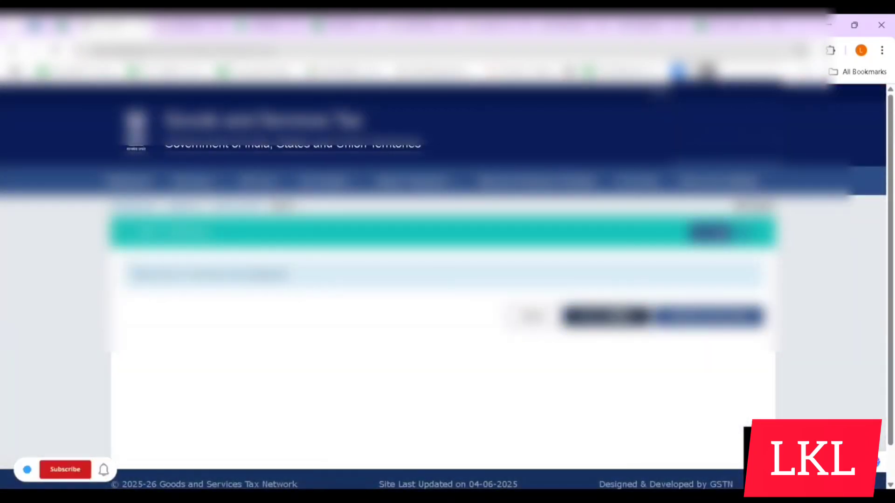
pyautogui.click(628, 317)
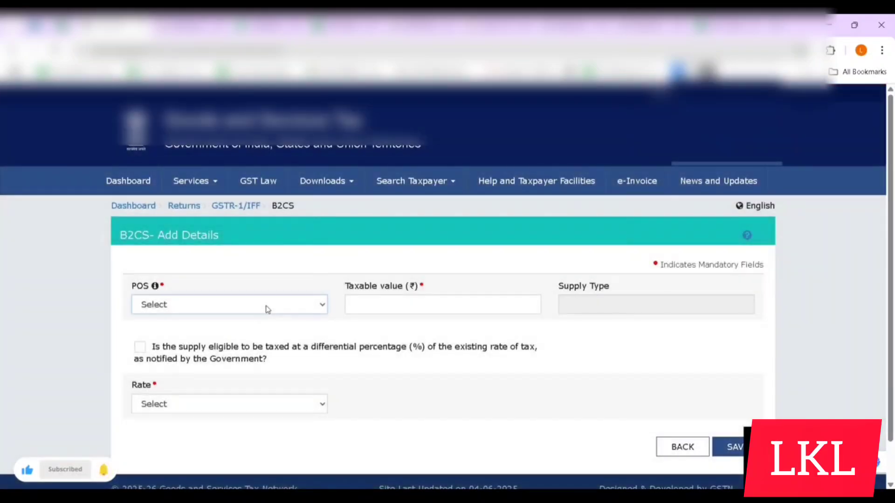
pyautogui.click(268, 310)
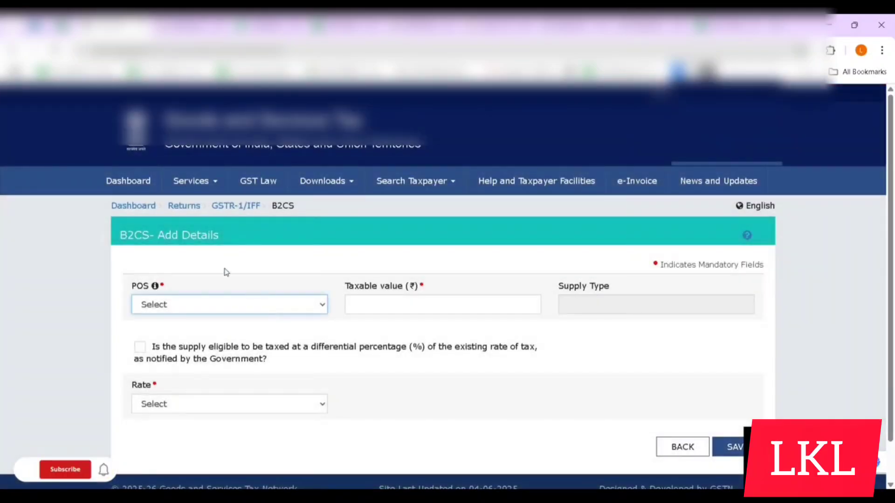
pyautogui.click(224, 269)
# - Set the B2C (Others) record's taxable value to 35210 at the 5% rate and save it
pyautogui.click(430, 318)
pyautogui.click(465, 313)
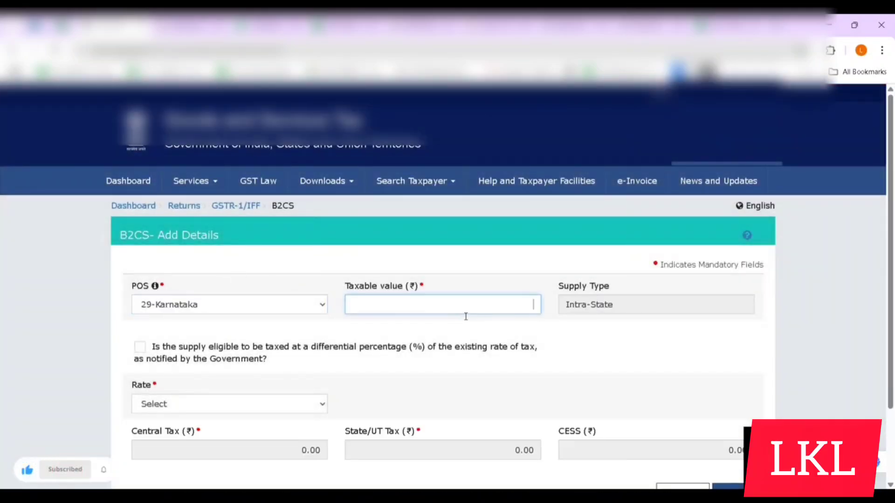
pyautogui.hotkey('alt', 'Tab')
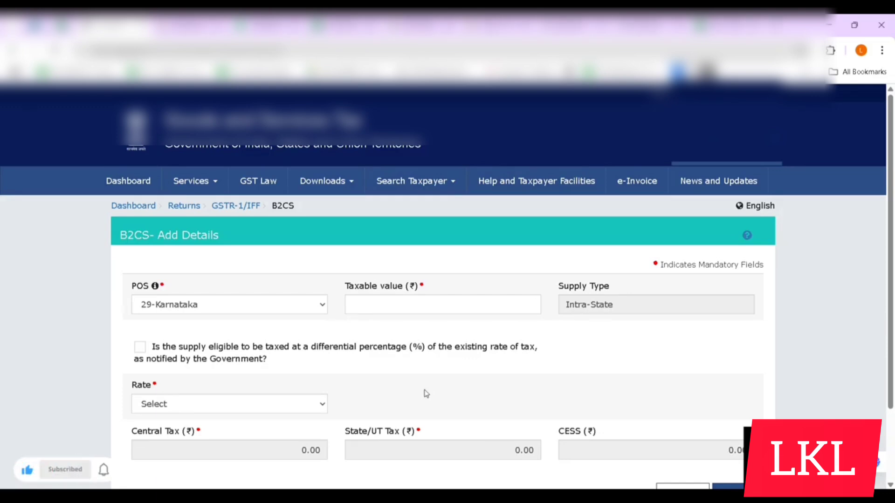
pyautogui.hotkey('alt', 'Tab')
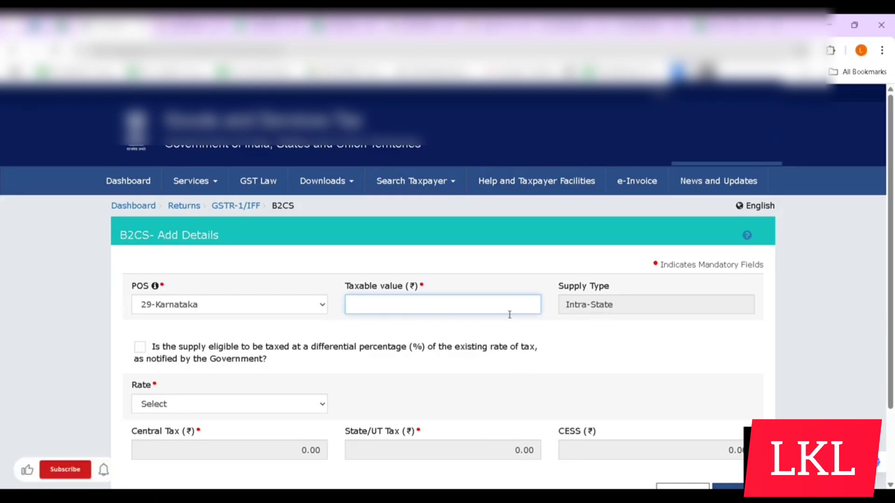
pyautogui.write('35210')
pyautogui.scroll(-2, 507, 315)
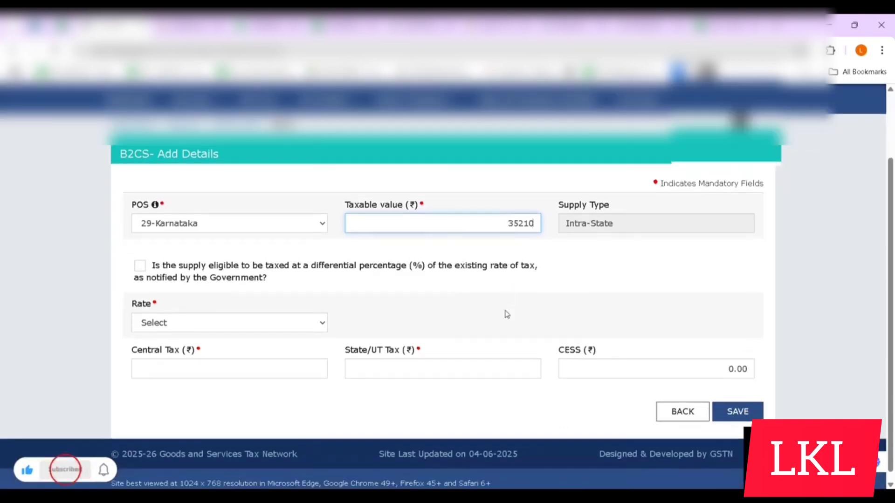
pyautogui.click(297, 331)
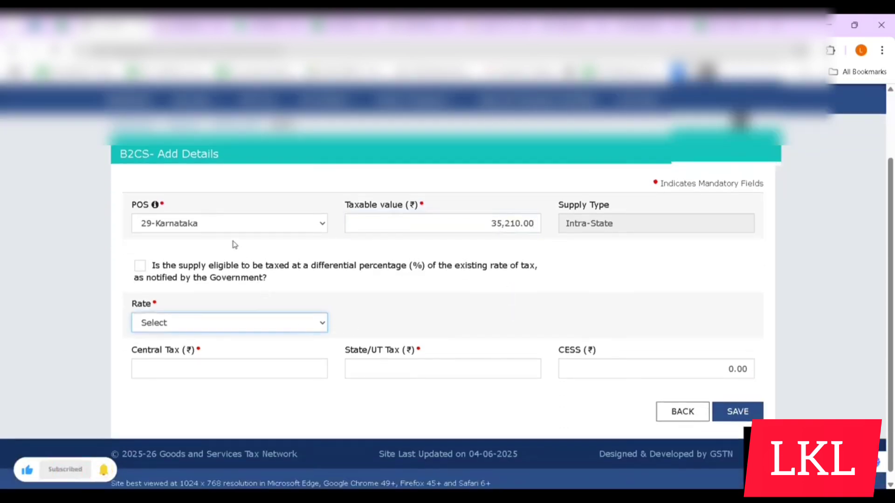
pyautogui.press('5')
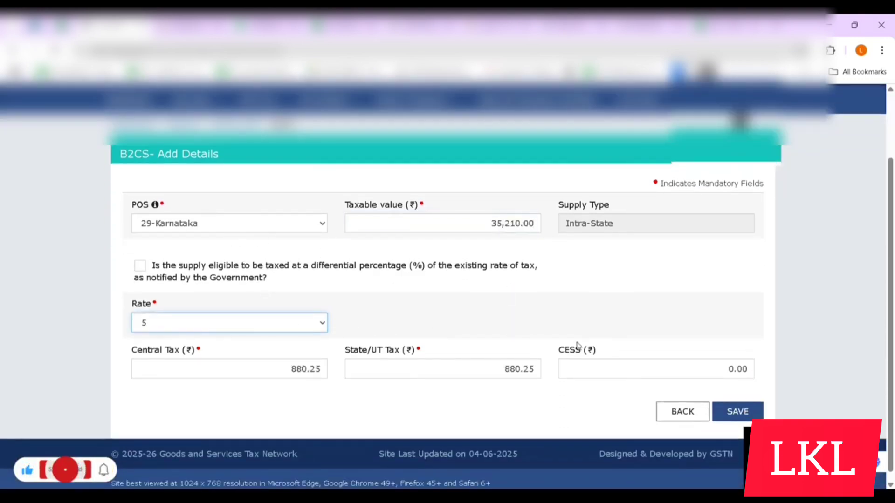
pyautogui.click(755, 413)
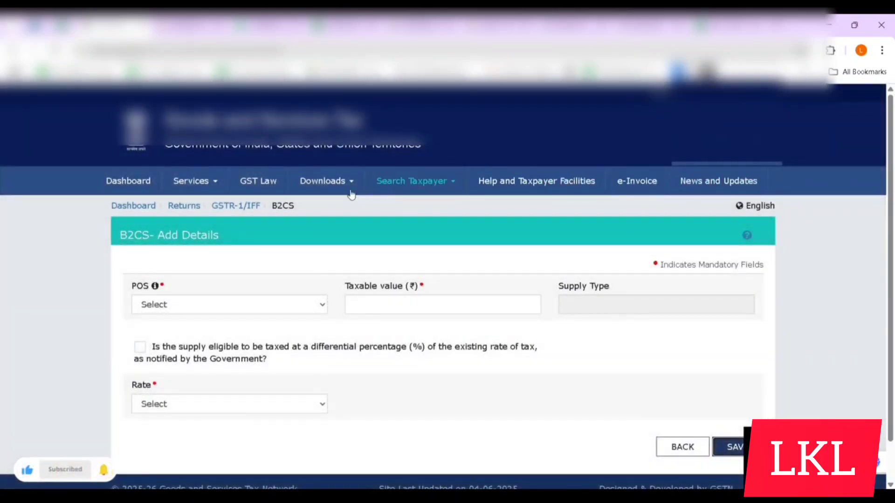
# - Return to the GSTR-1/IFF page and refresh its record status
pyautogui.click(228, 205)
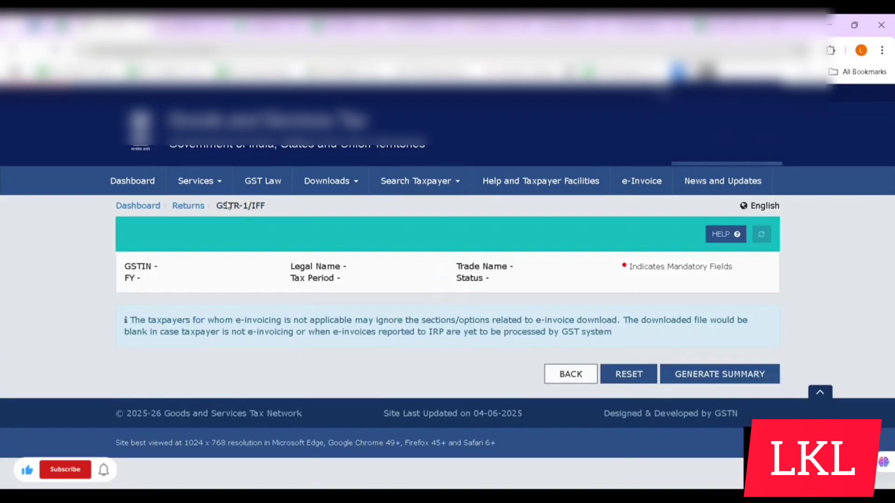
pyautogui.scroll(-5, 573, 384)
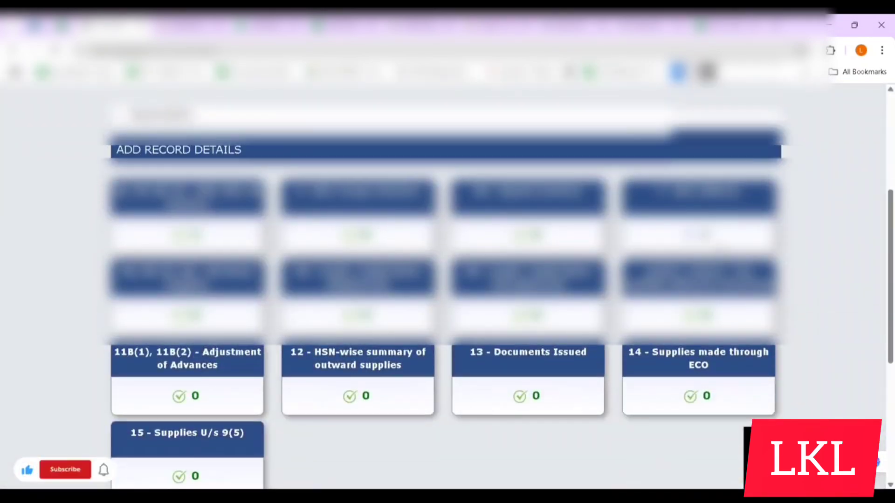
pyautogui.scroll(1, 720, 252)
pyautogui.scroll(3, 717, 250)
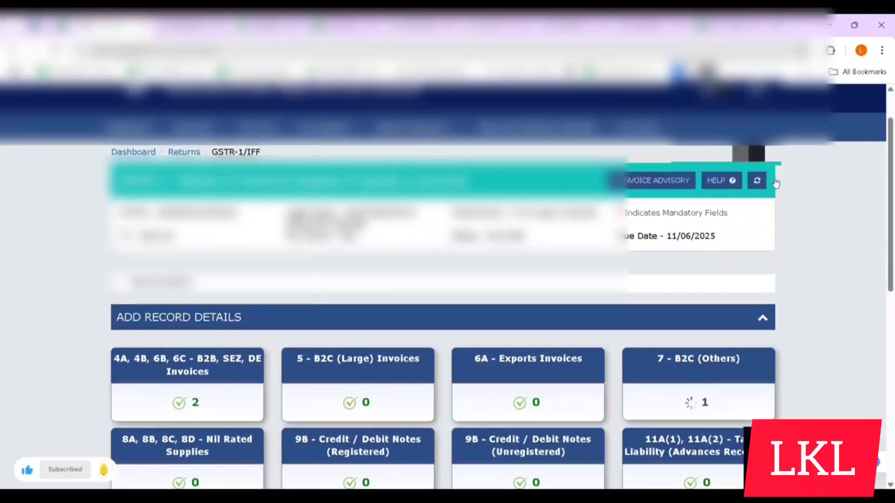
pyautogui.click(756, 181)
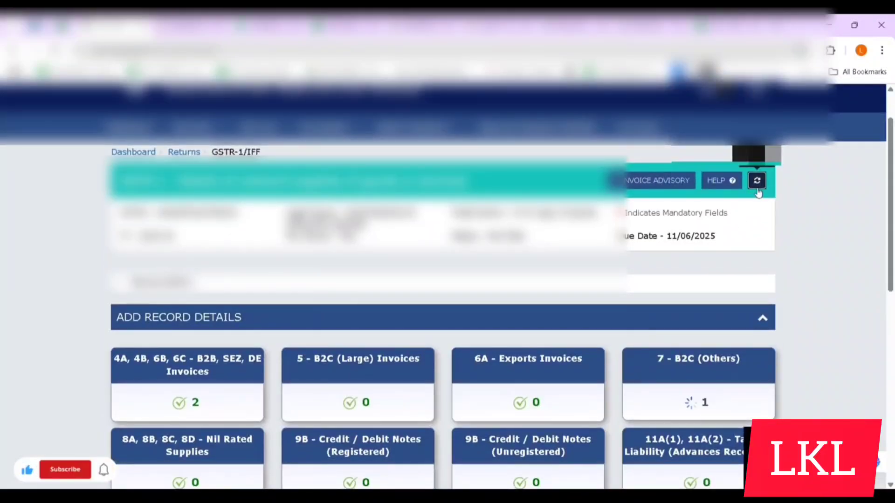
# - Open the 12 - HSN-wise summary of outward supplies at the B2B details form
pyautogui.scroll(-4, 755, 191)
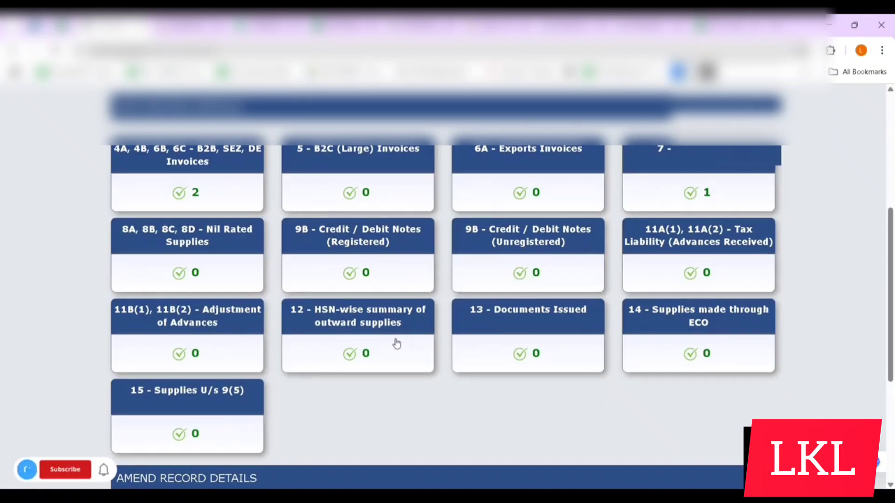
pyautogui.click(397, 343)
pyautogui.scroll(-2, 394, 340)
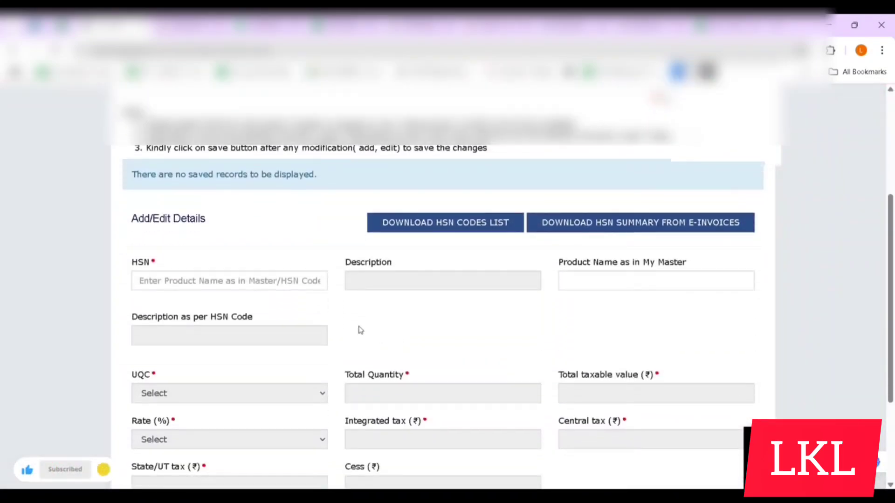
pyautogui.scroll(2, 270, 286)
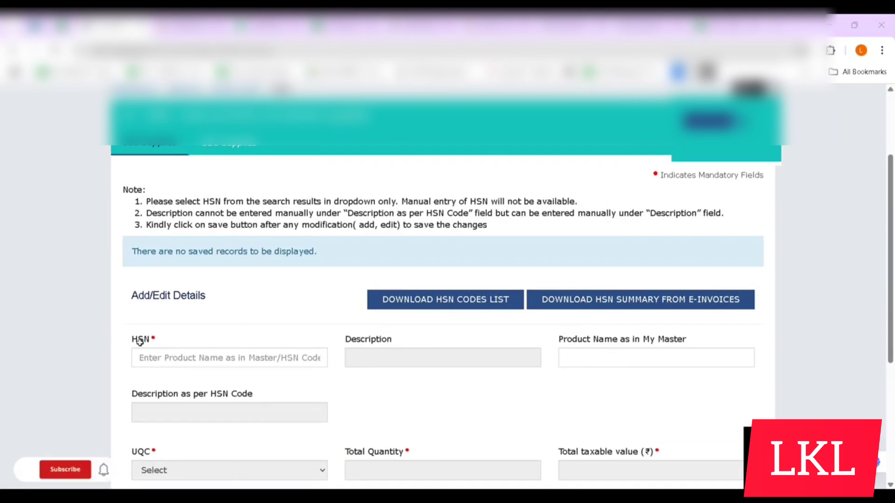
# - Choose HSN 3101, animal or vegetable fertilisers, for the B2B supplies record
pyautogui.click(186, 358)
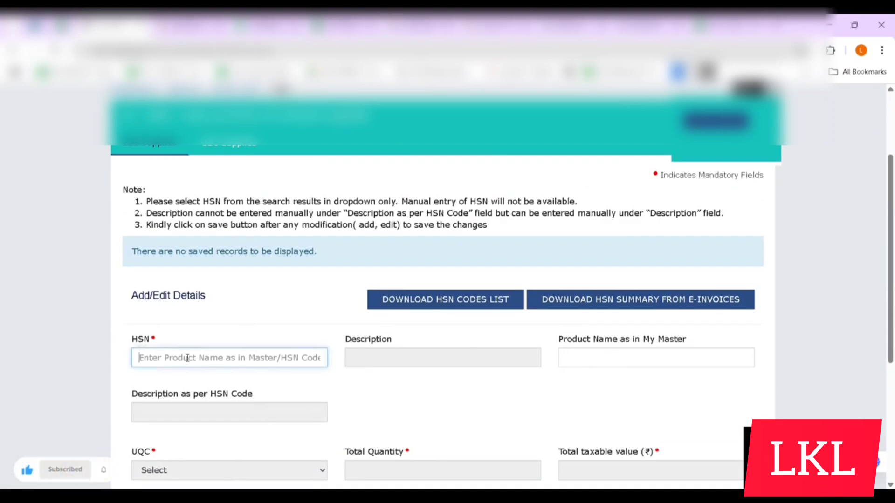
pyautogui.write('3101')
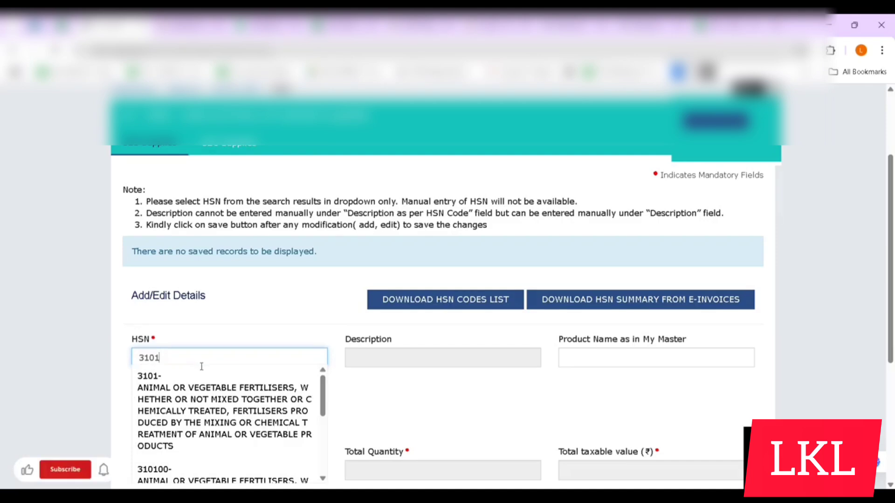
pyautogui.scroll(-3, 203, 377)
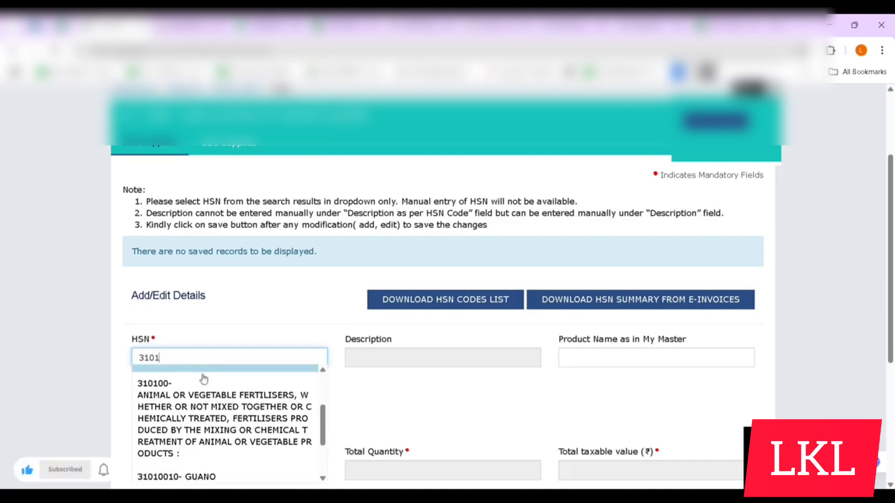
pyautogui.scroll(2, 203, 376)
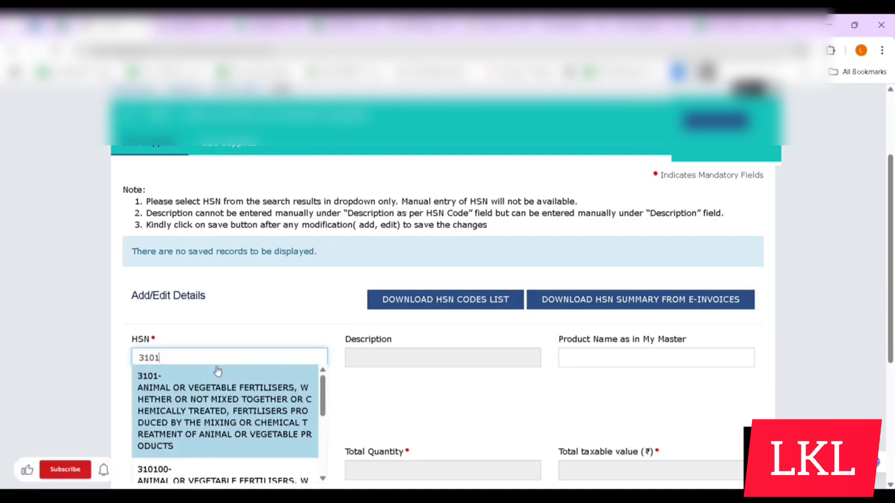
pyautogui.scroll(-2, 250, 356)
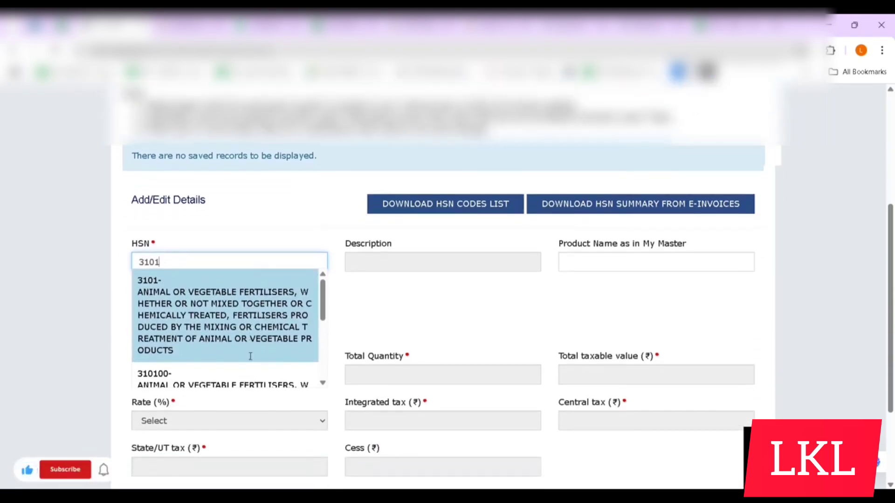
pyautogui.click(274, 329)
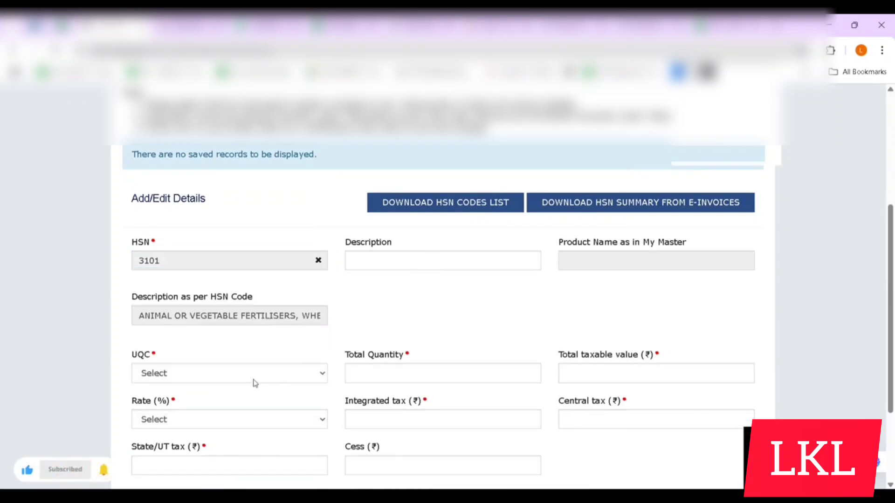
# - Set the HSN record's UQC to LTR-LITRES, total quantity to 60 and total taxable value to 12480
pyautogui.click(255, 382)
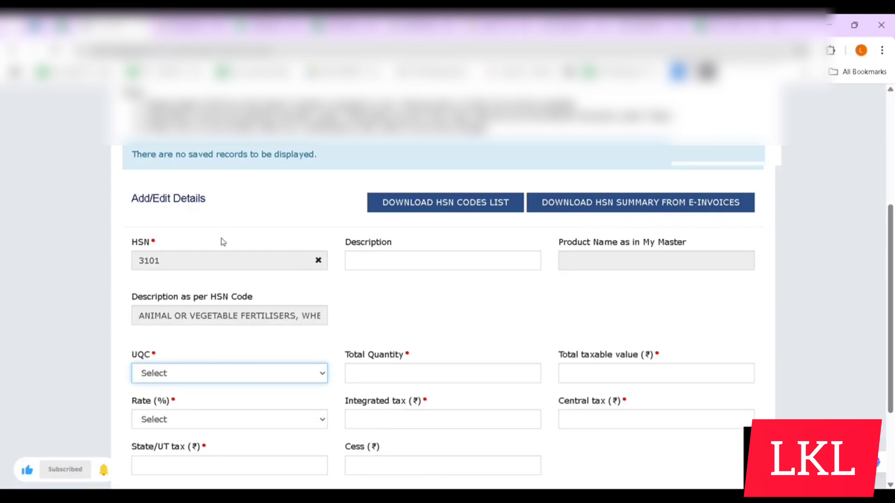
pyautogui.press('l')
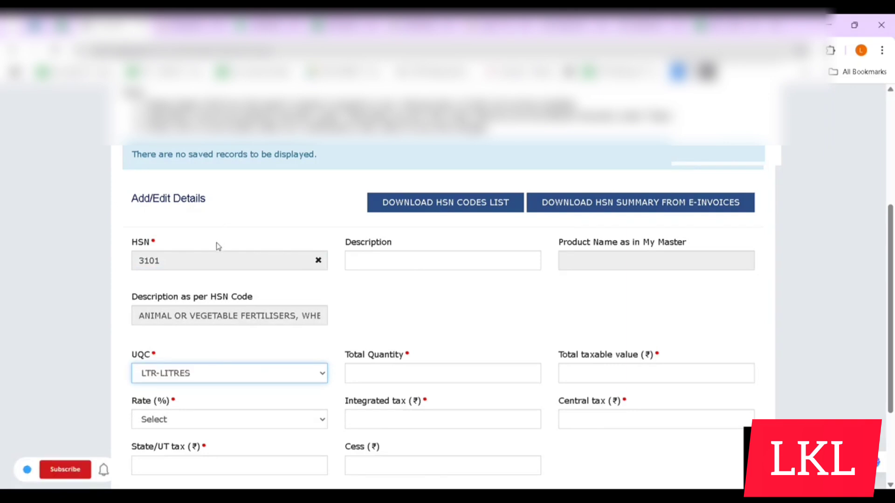
pyautogui.click(504, 381)
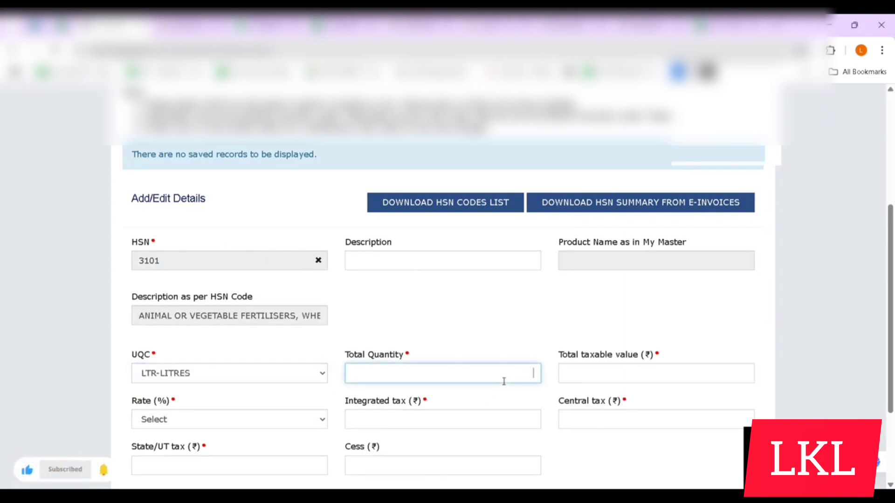
pyautogui.write('60')
pyautogui.click(627, 379)
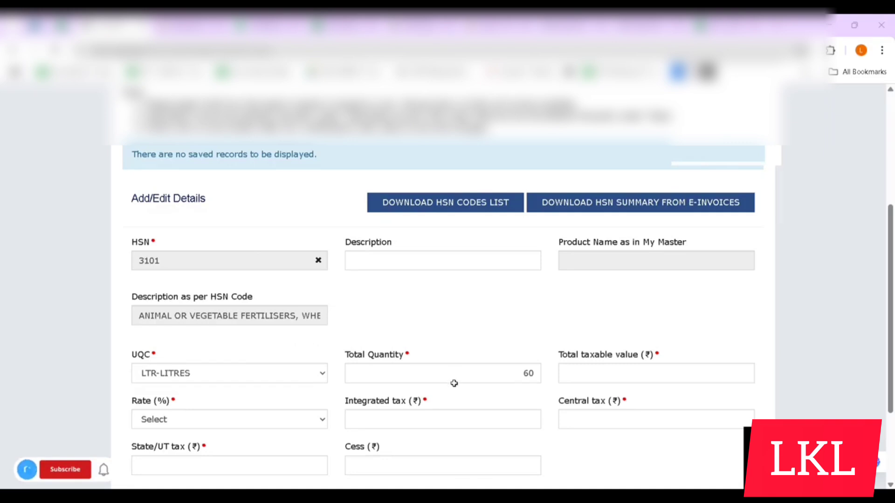
pyautogui.press('Tab')
pyautogui.write('12')
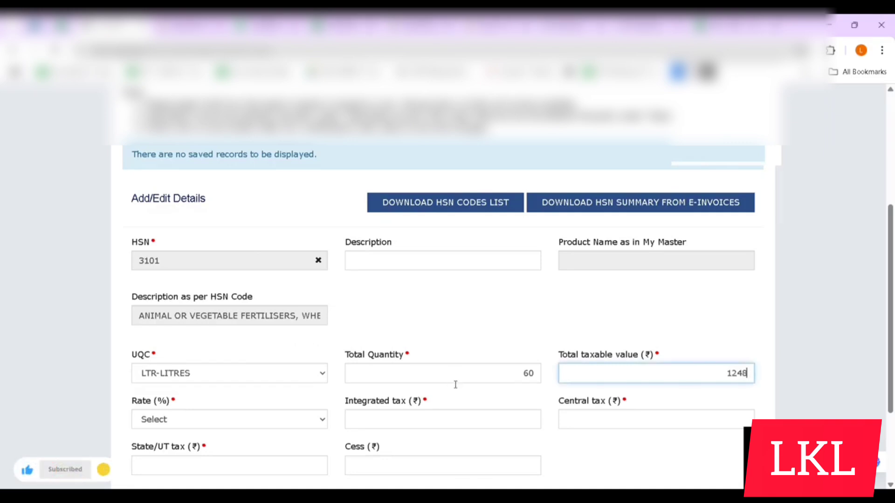
pyautogui.scroll(-1, 455, 384)
# - Set the HSN record's rate to 5% and its integrated tax to 0
pyautogui.press('Tab')
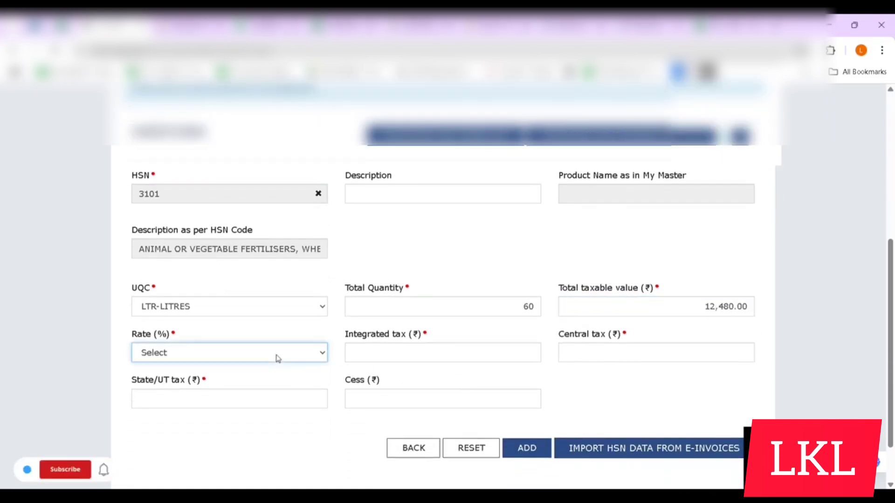
pyautogui.press('5')
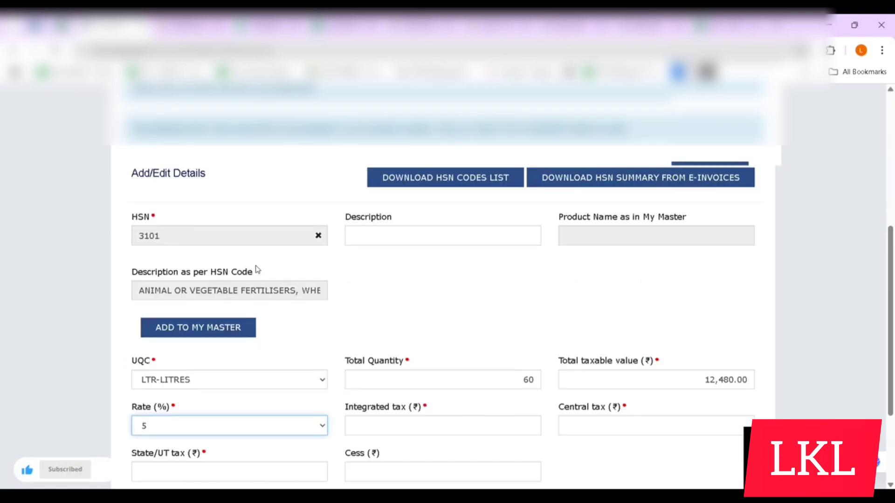
pyautogui.click(447, 435)
pyautogui.scroll(-1, 457, 435)
pyautogui.write('0')
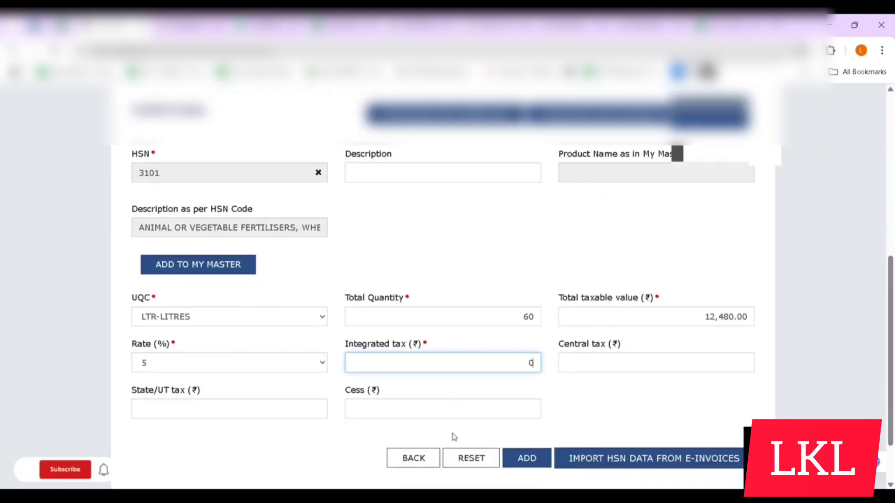
# - Set central tax and State/UT tax to 312 each and add the B2B HSN record
pyautogui.click(651, 365)
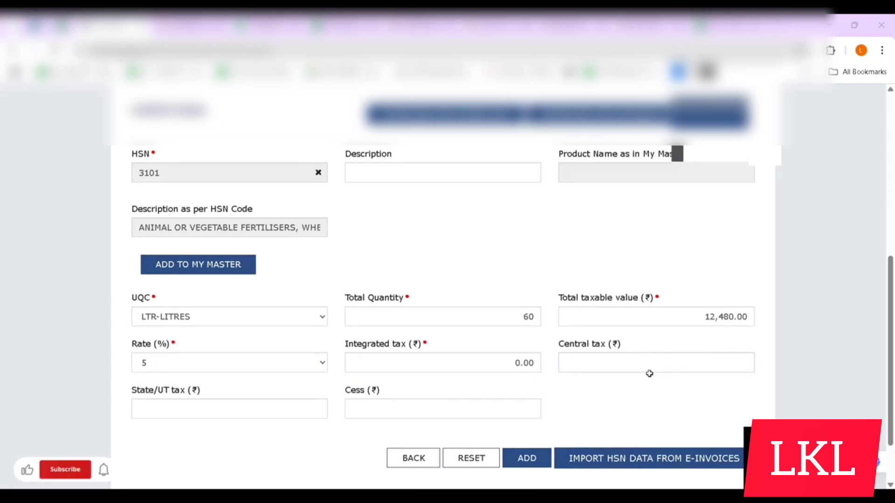
pyautogui.write('312')
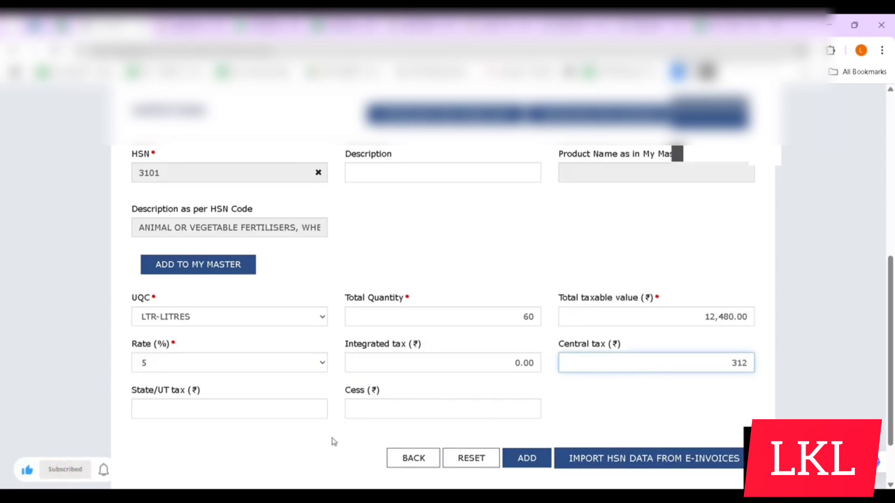
pyautogui.click(283, 419)
pyautogui.write('312')
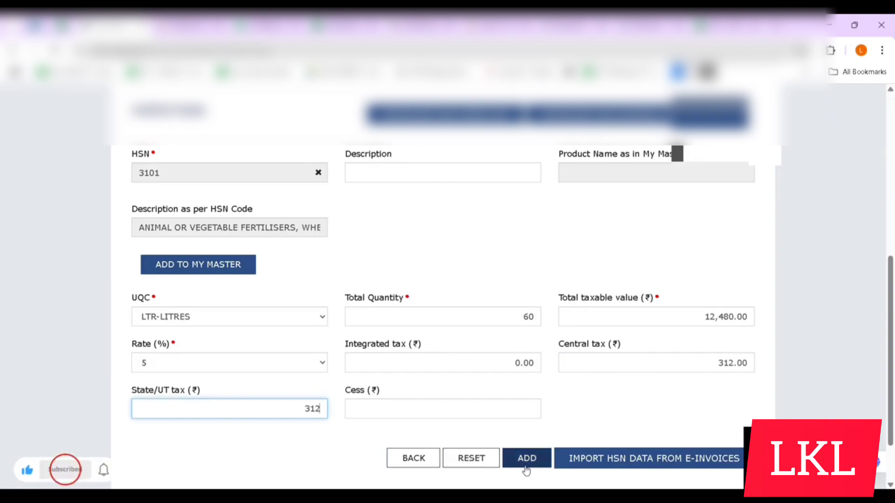
pyautogui.click(525, 460)
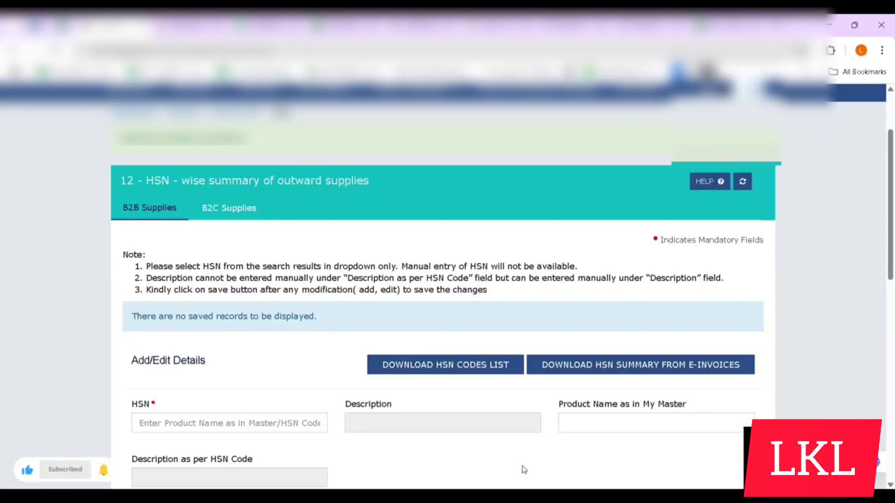
# - Switch the HSN summary to B2C supplies and choose HSN 3101, animal or vegetable fertilisers
pyautogui.scroll(-1, 524, 469)
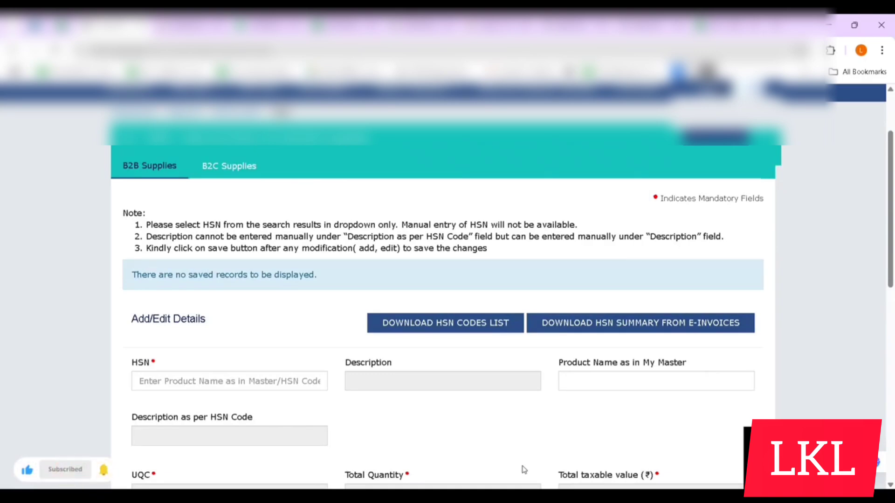
pyautogui.click(240, 171)
pyautogui.scroll(-2, 238, 289)
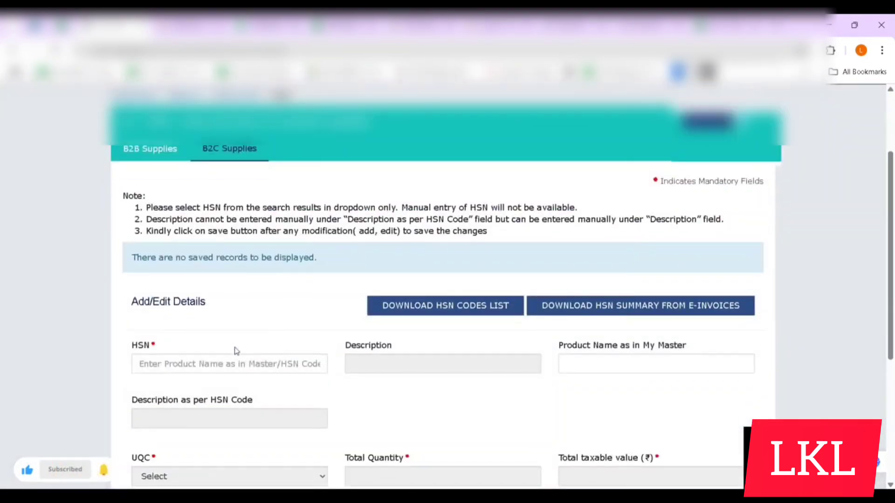
pyautogui.click(222, 367)
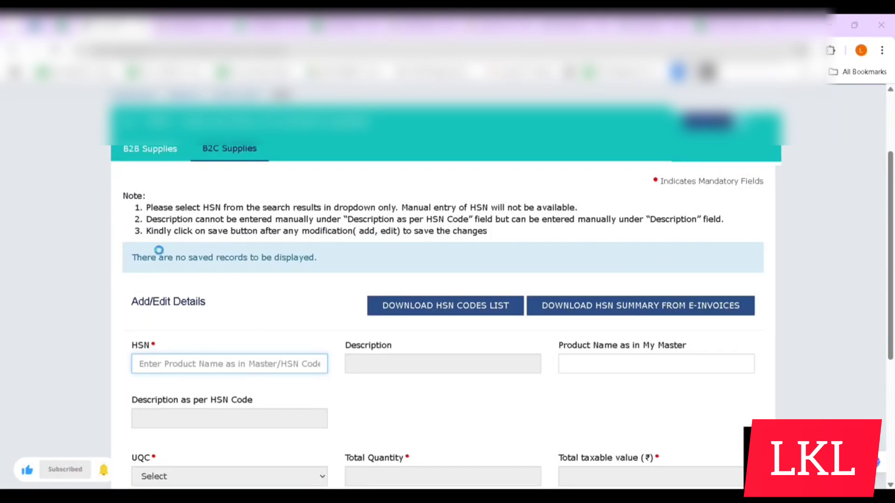
pyautogui.write('3101')
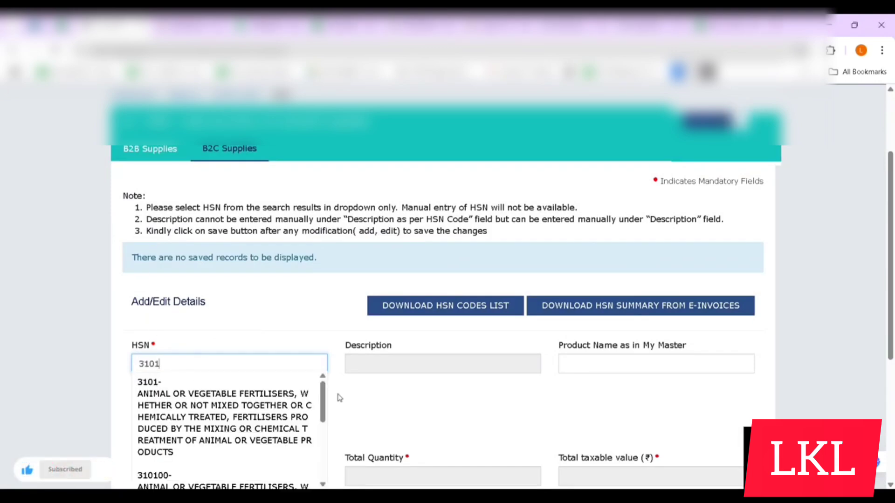
pyautogui.click(277, 404)
pyautogui.scroll(-2, 554, 415)
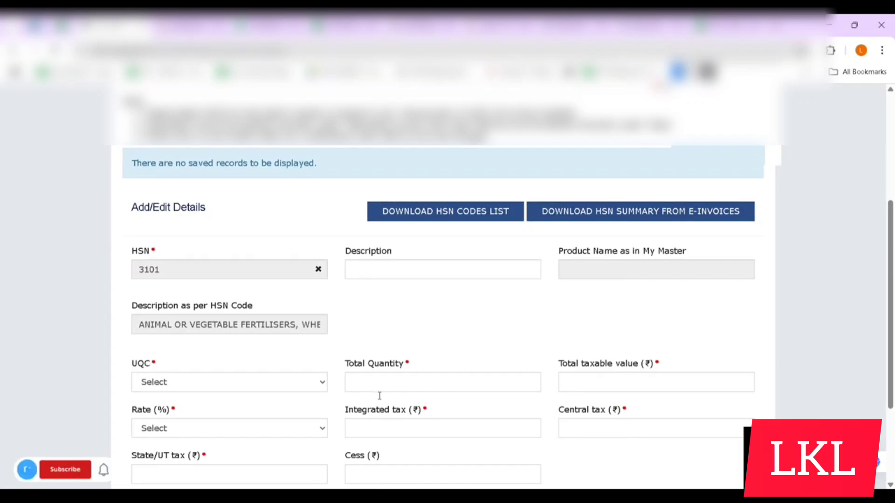
# - Set the B2C HSN record's UQC to LTR-LITRES and its total quantity to 227
pyautogui.click(322, 383)
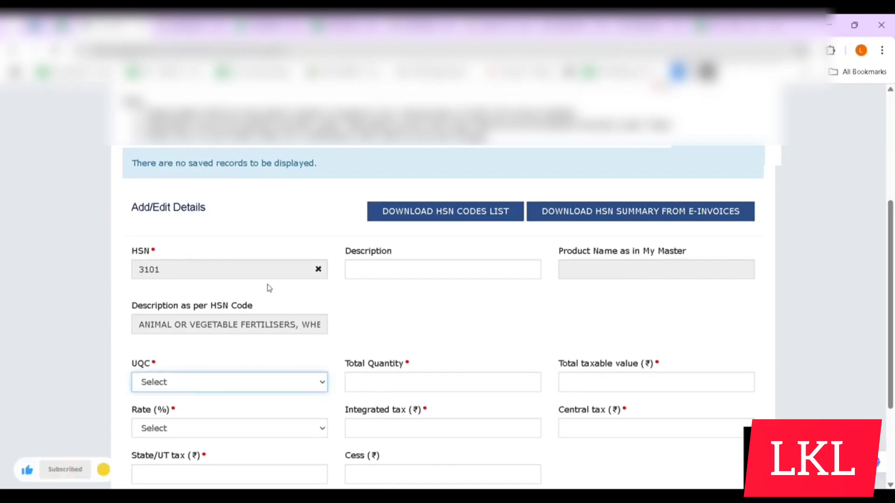
pyautogui.click(200, 297)
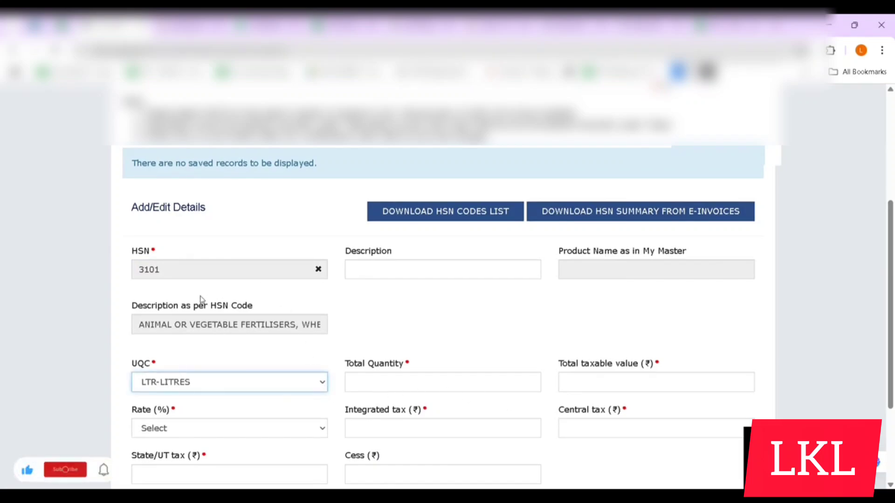
pyautogui.click(442, 392)
pyautogui.click(441, 392)
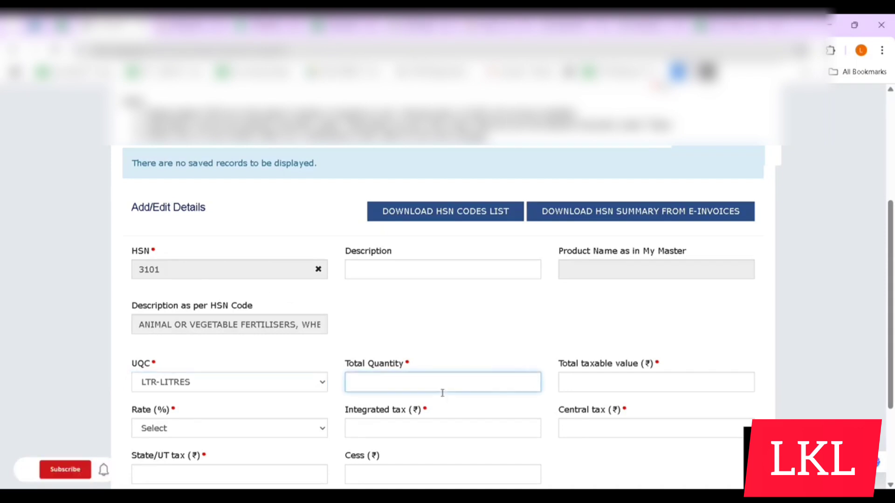
pyautogui.write('35210')
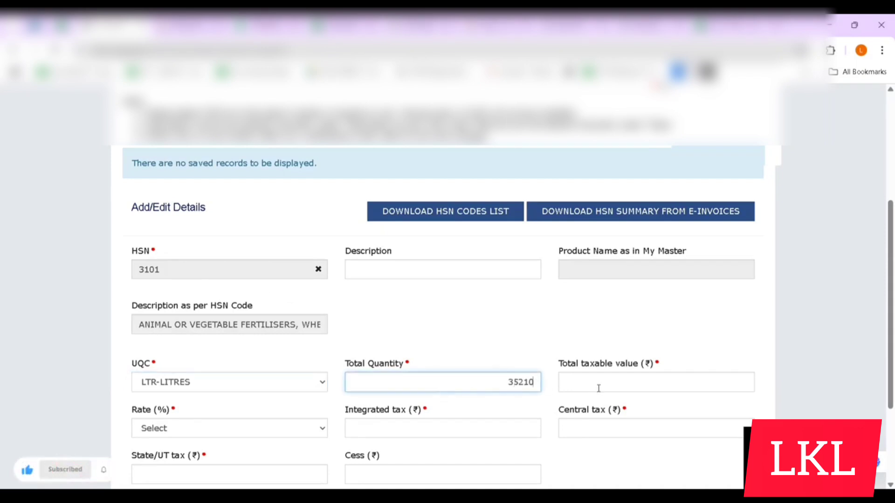
pyautogui.press('BackSpace')
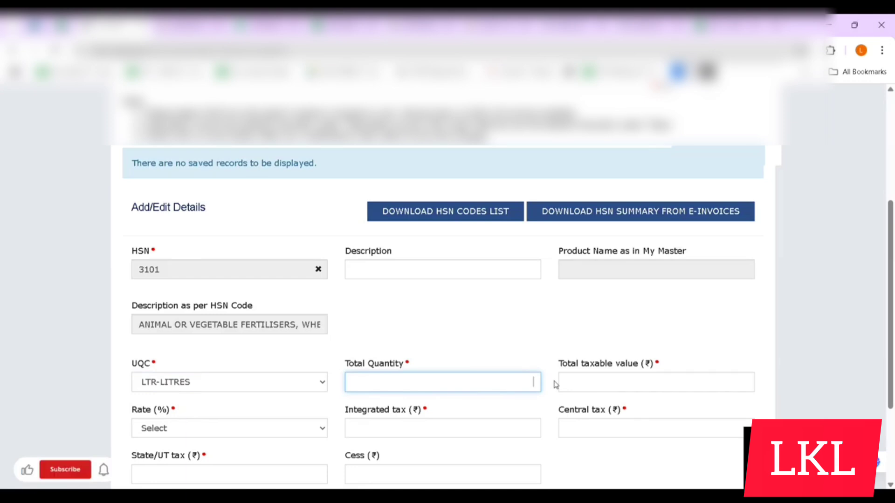
pyautogui.click(557, 383)
pyautogui.click(533, 382)
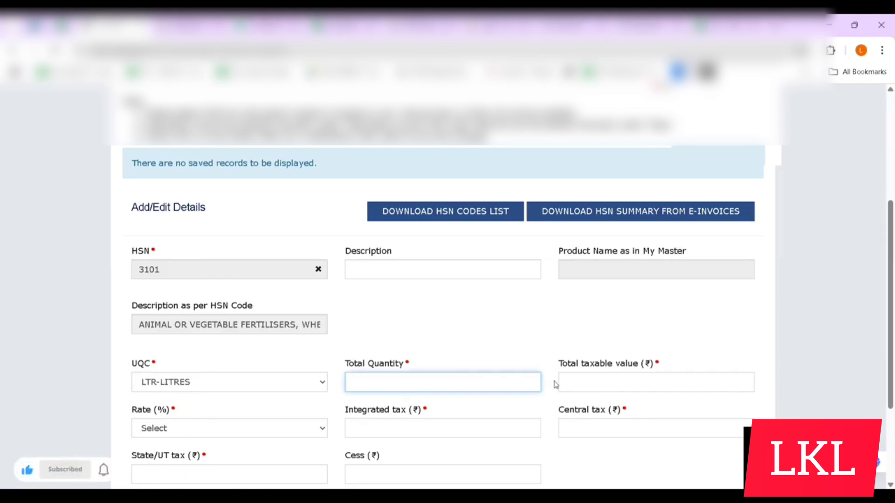
# - Set the B2C HSN record's total taxable value to 35210 and its rate to 5%
pyautogui.click(595, 376)
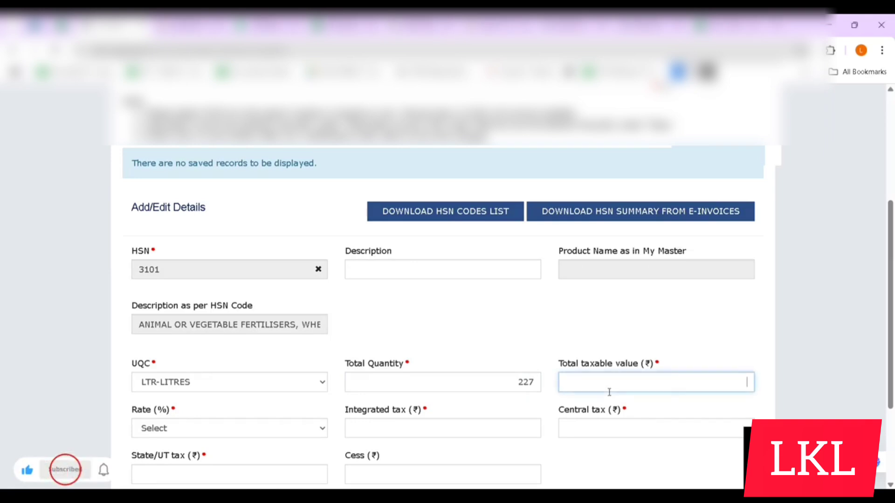
pyautogui.write('35210')
pyautogui.scroll(-2, 609, 391)
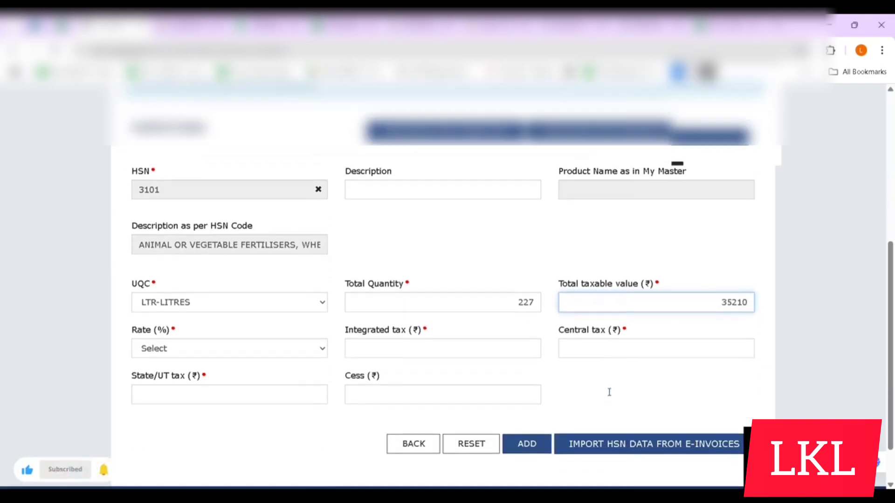
pyautogui.press('Tab')
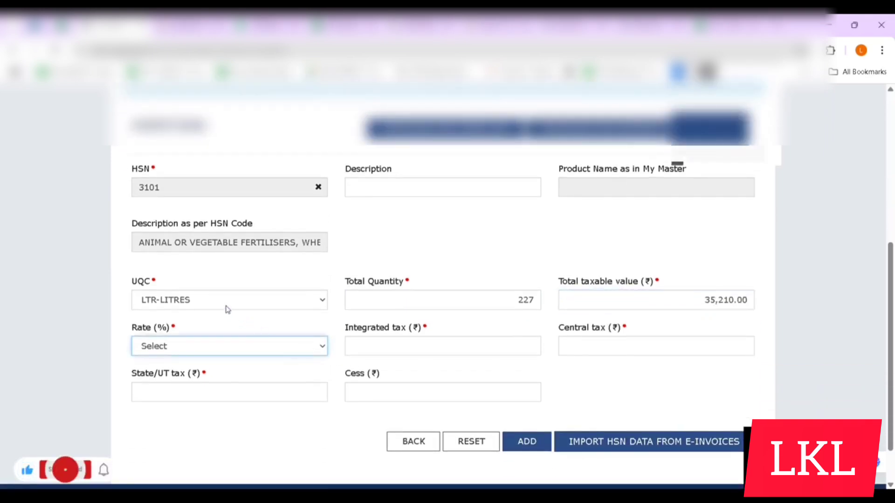
pyautogui.press('5')
pyautogui.scroll(1, 254, 289)
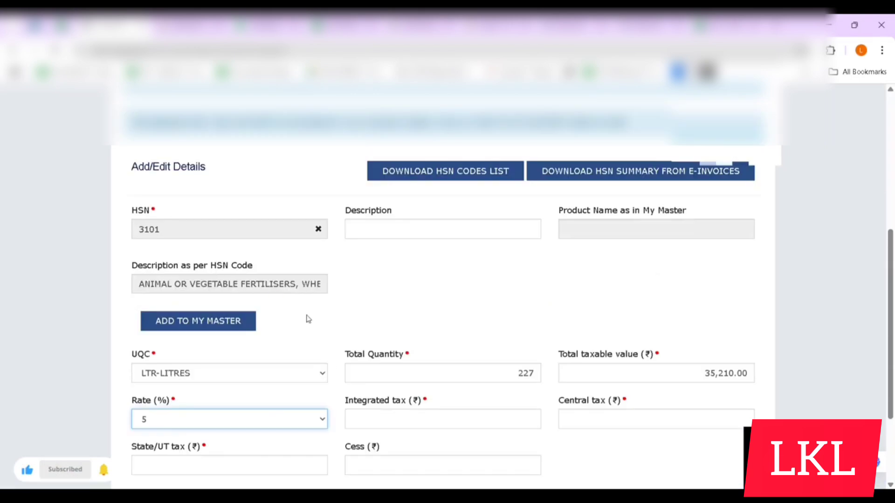
# - Set integrated tax to 0, central and State/UT tax to 880.25 each, and add the B2C HSN record
pyautogui.click(431, 425)
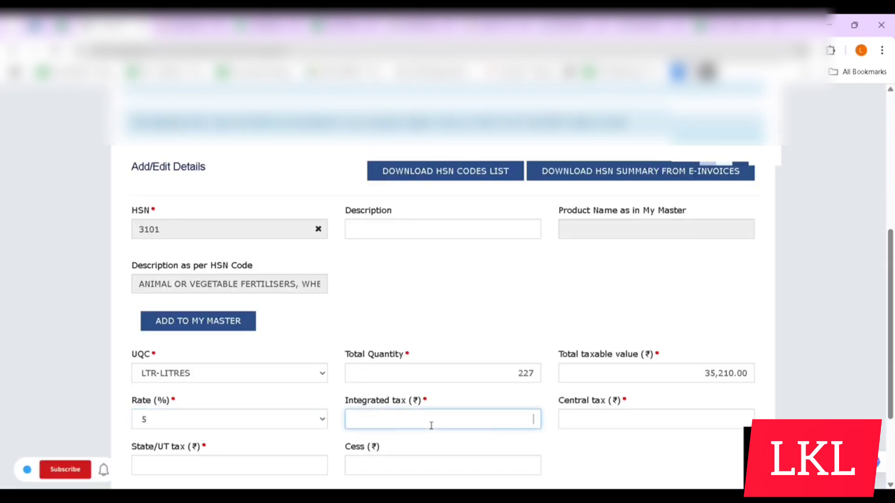
pyautogui.click(622, 421)
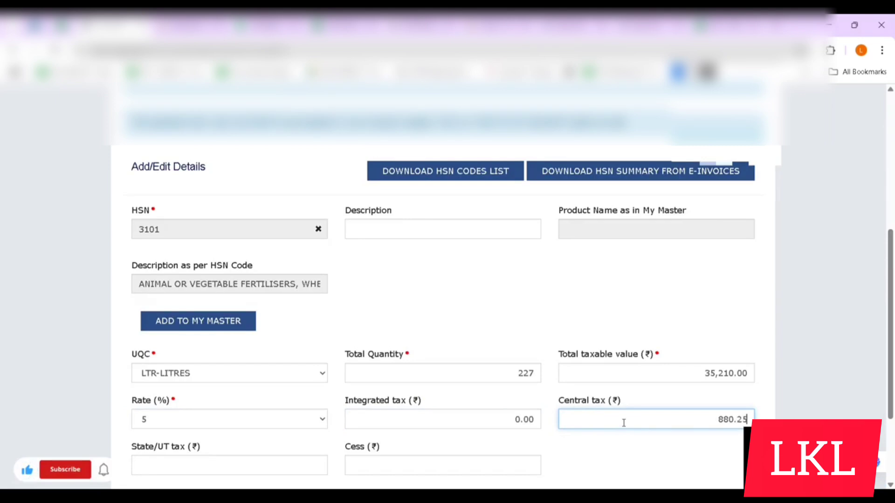
pyautogui.scroll(-2, 416, 422)
pyautogui.click(322, 399)
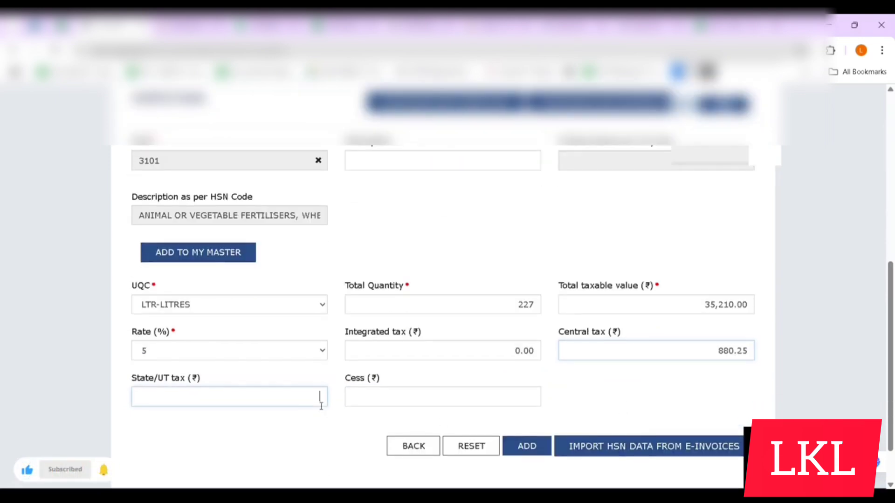
pyautogui.write('880.2')
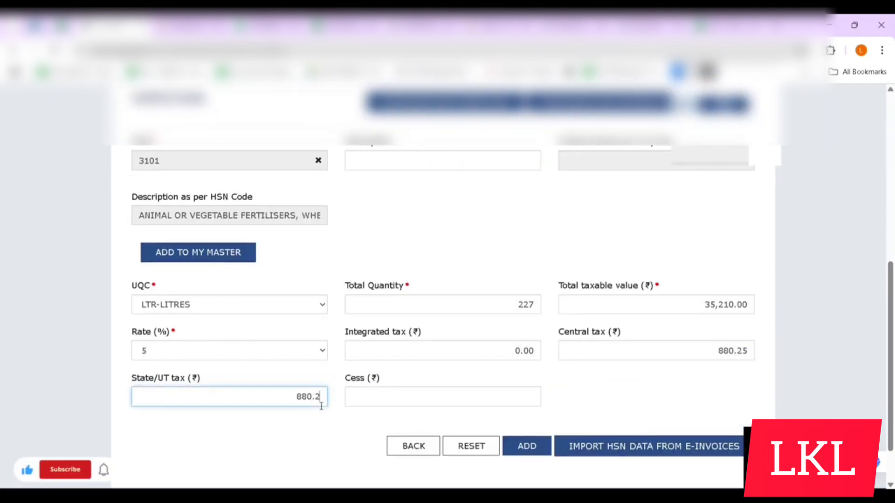
pyautogui.write('5')
pyautogui.click(527, 445)
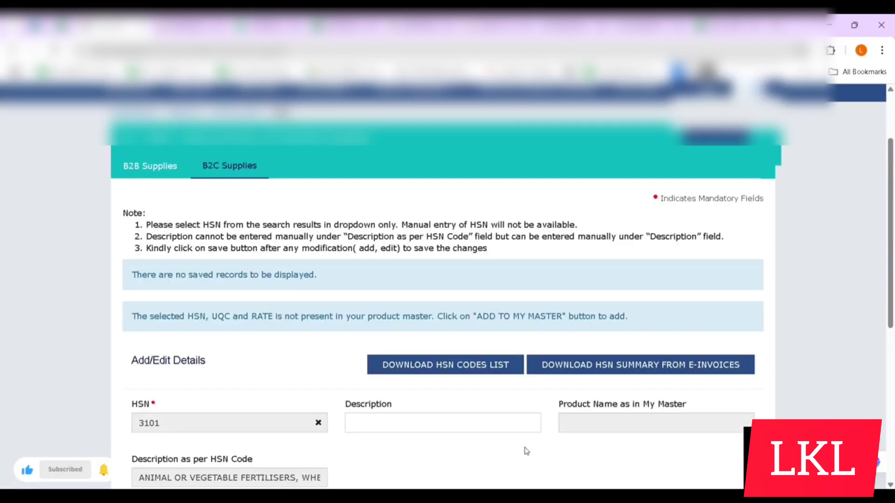
# - Save the added B2C HSN record and check the pending records
pyautogui.scroll(-10, 525, 451)
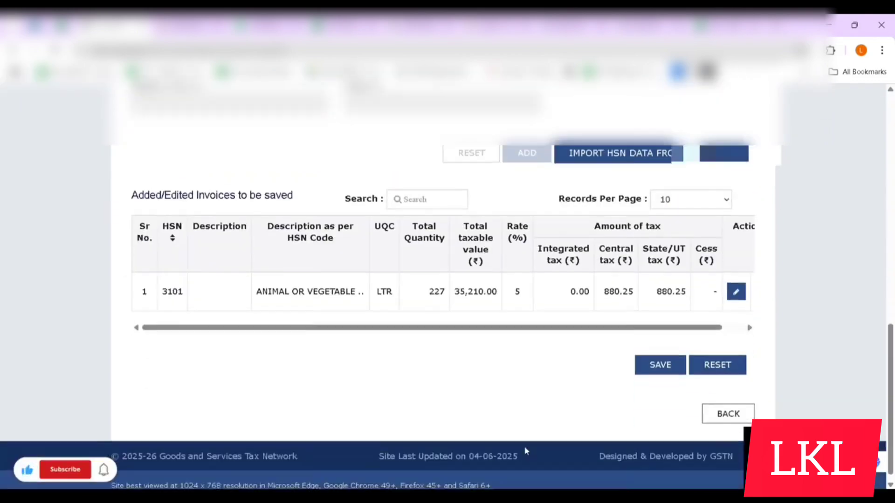
pyautogui.click(671, 365)
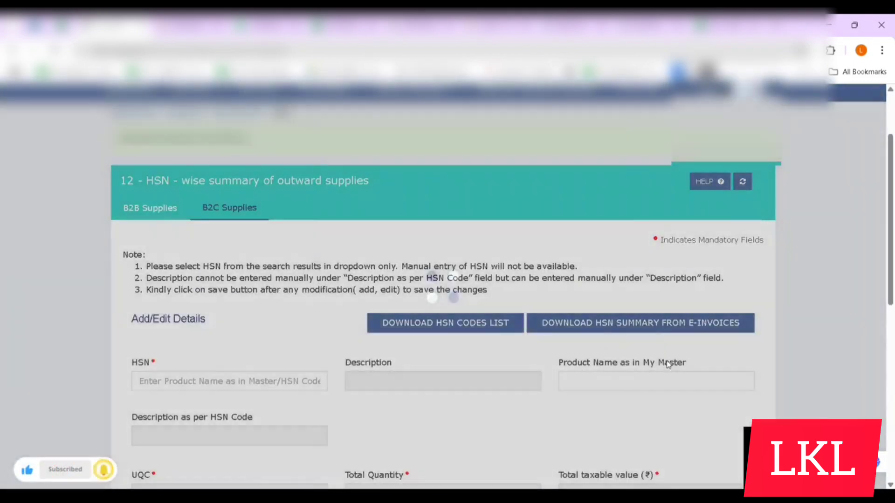
pyautogui.scroll(-8, 668, 365)
pyautogui.scroll(3, 668, 365)
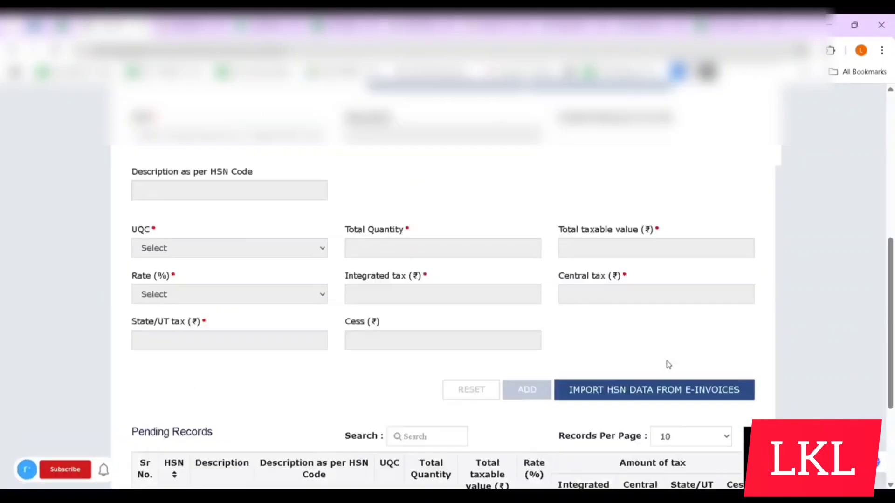
# - Return the HSN summary to B2B supplies and choose HSN 3101 for a new record
pyautogui.scroll(7, 668, 365)
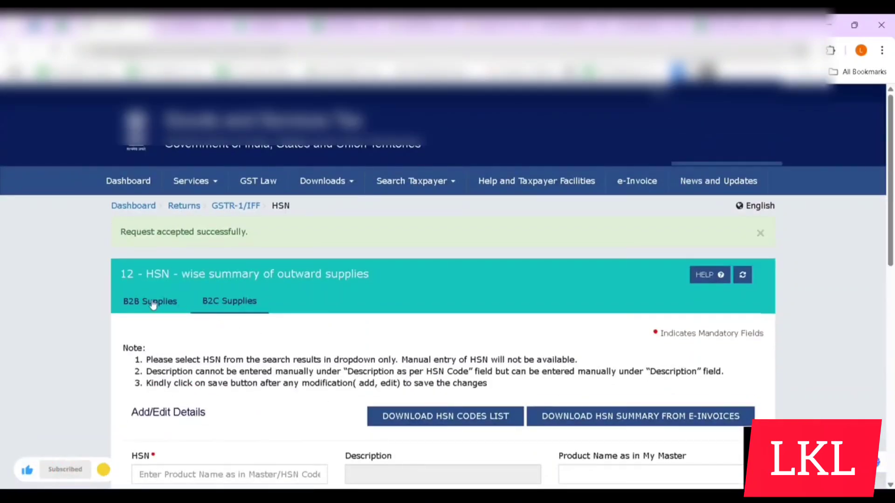
pyautogui.scroll(-7, 439, 354)
pyautogui.scroll(1, 470, 376)
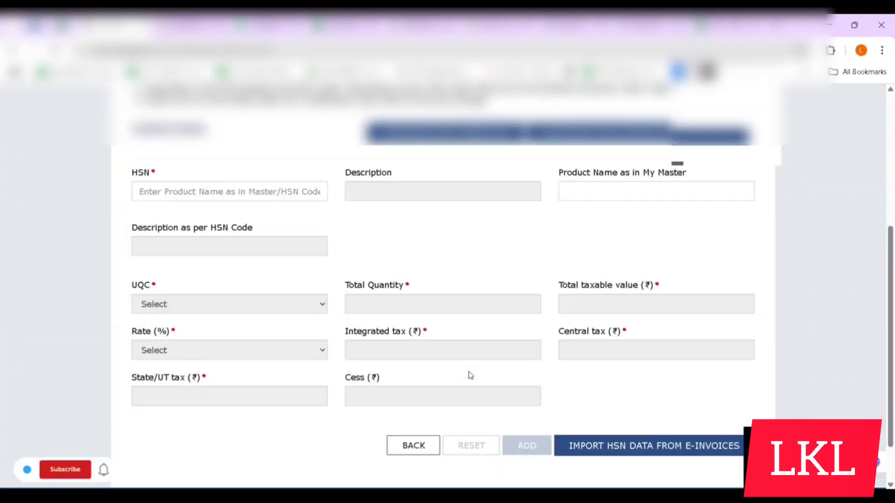
pyautogui.scroll(5, 470, 376)
pyautogui.scroll(-3, 470, 375)
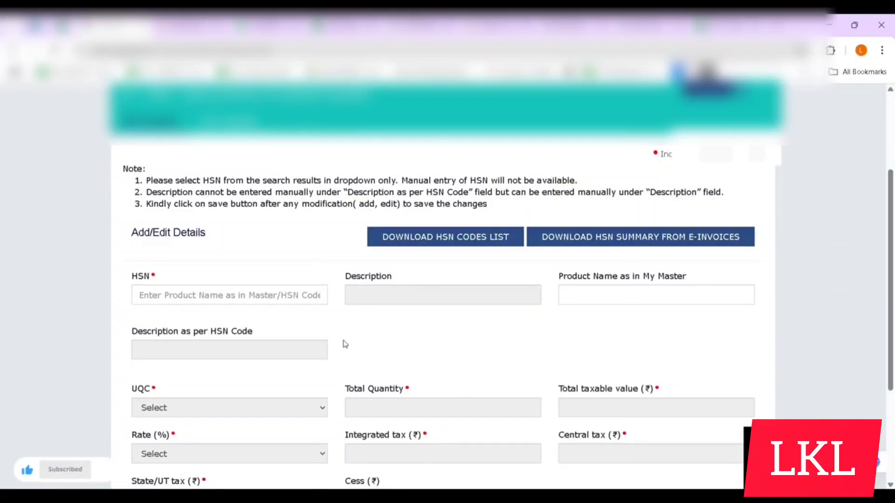
pyautogui.click(261, 298)
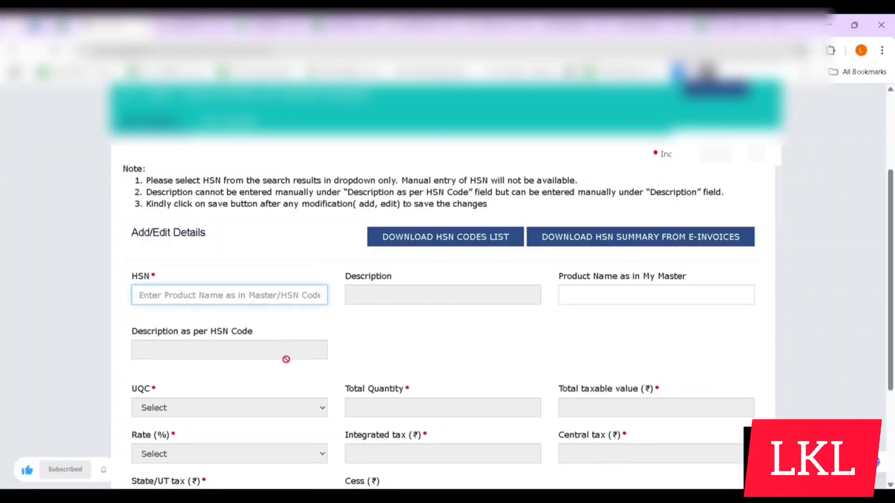
pyautogui.write('3101')
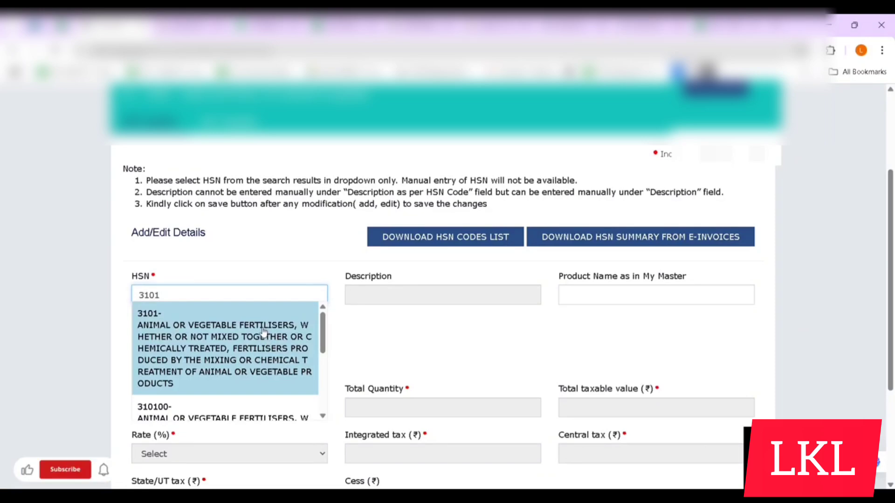
pyautogui.click(261, 332)
# - Set the new B2B HSN record's UQC to LTR-LITRES and its total quantity to 60
pyautogui.click(287, 416)
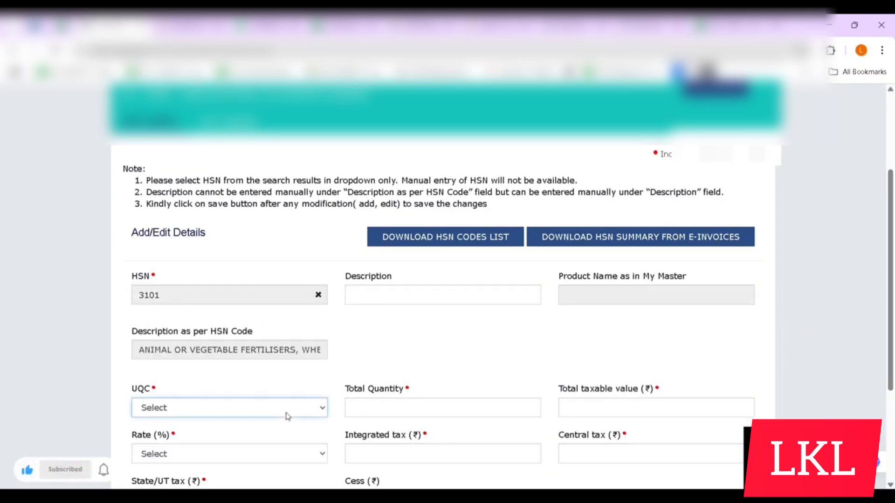
pyautogui.click(208, 337)
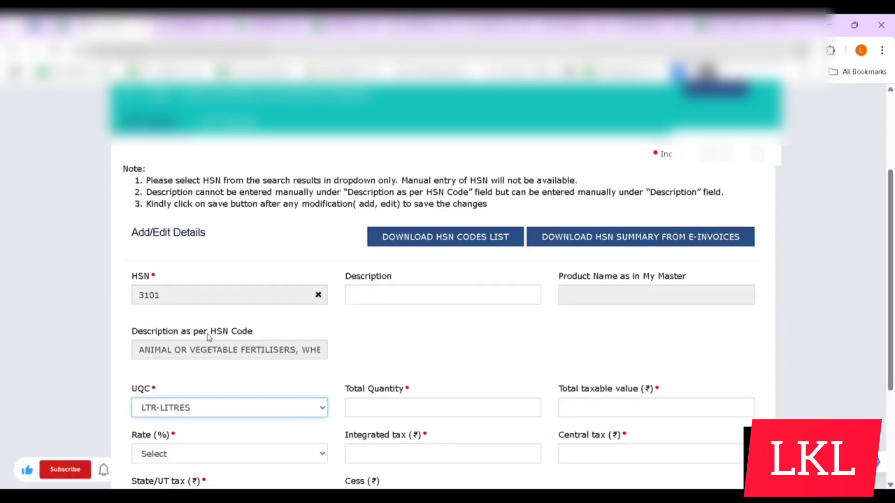
pyautogui.click(478, 414)
pyautogui.write('60')
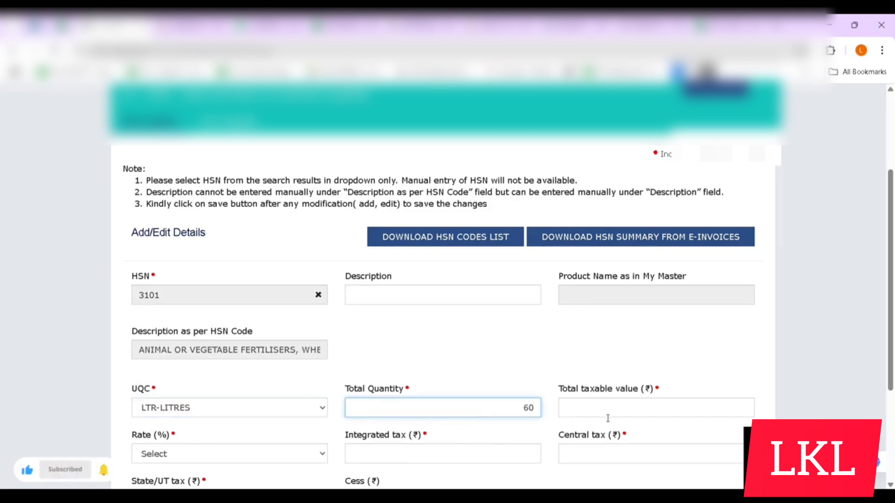
# - Complete the B2B record with taxable value 12480, rate 5%, integrated tax 0, central and State/UT tax 312 each, and save it
pyautogui.click(608, 418)
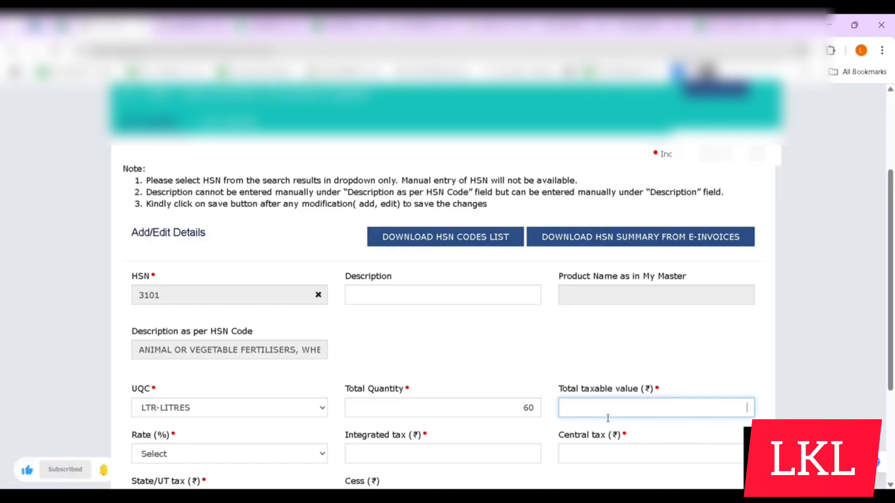
pyautogui.hotkey('alt', 'Tab')
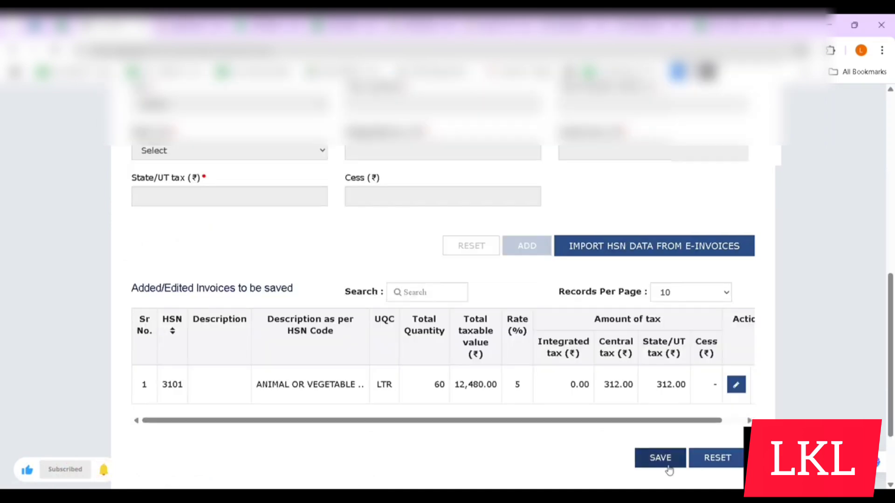
pyautogui.click(664, 460)
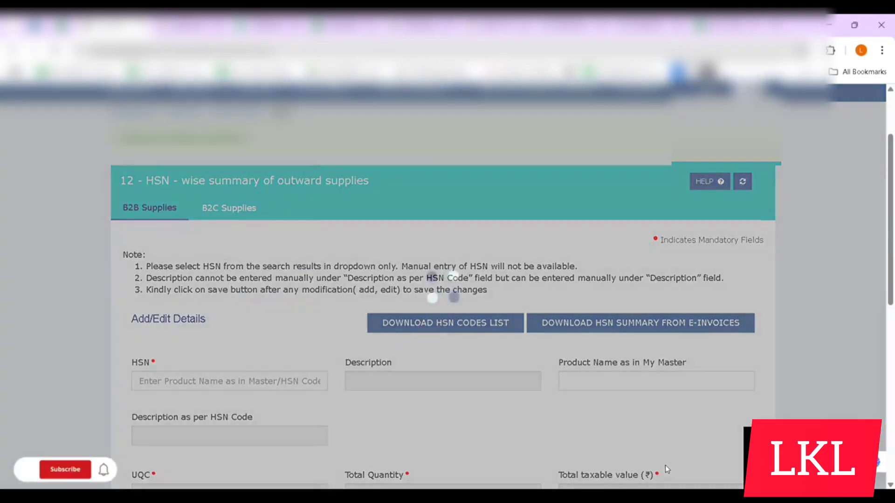
pyautogui.scroll(-5, 664, 465)
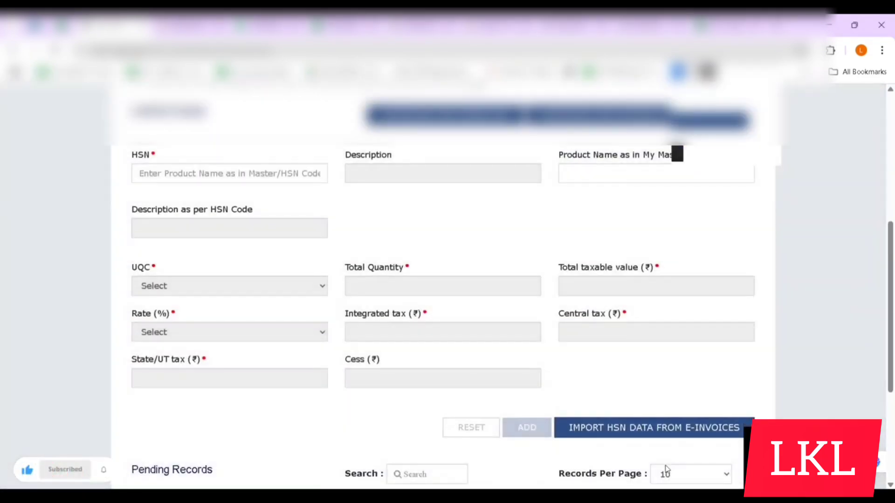
# - Check the pending B2B HSN record, return to the GSTR-1 overview and check the HSN-wise summary's processing status
pyautogui.scroll(-4, 665, 470)
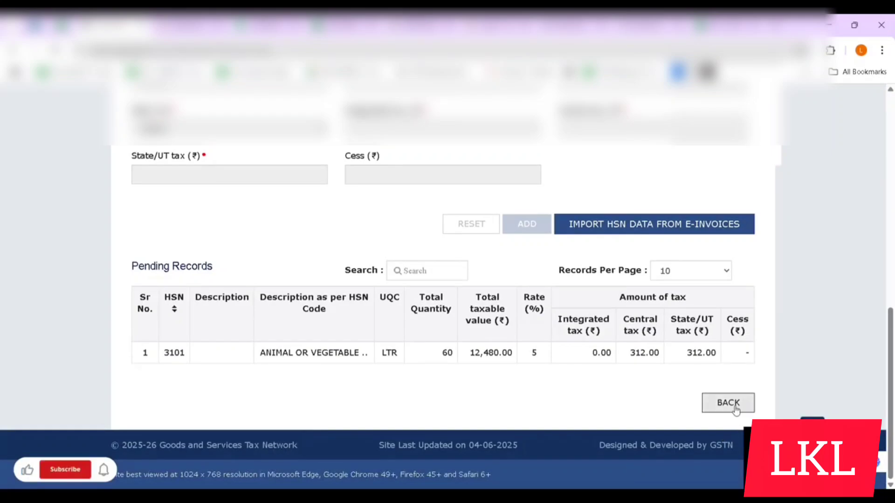
pyautogui.click(728, 403)
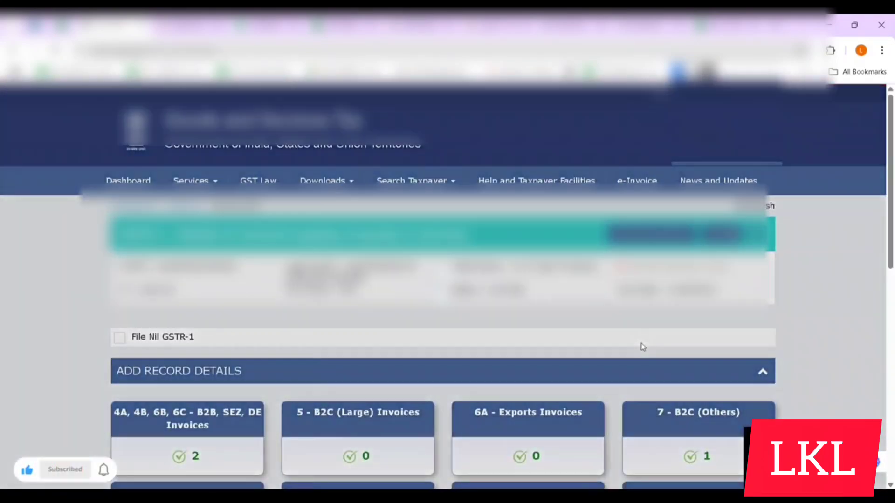
pyautogui.scroll(-5, 642, 347)
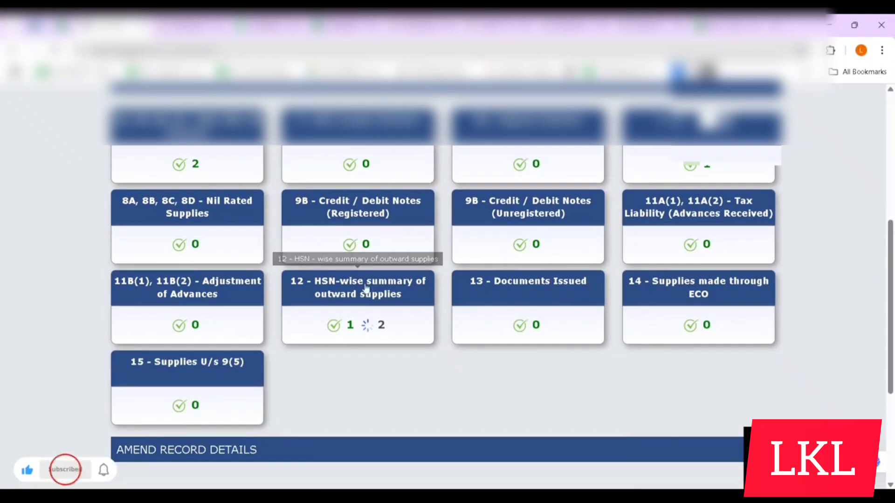
pyautogui.scroll(5, 606, 235)
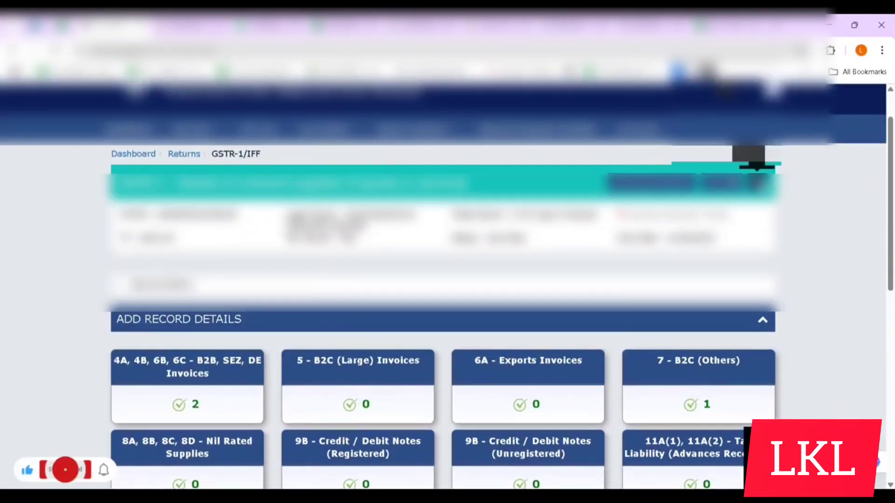
pyautogui.scroll(-4, 450, 280)
pyautogui.scroll(-3, 373, 168)
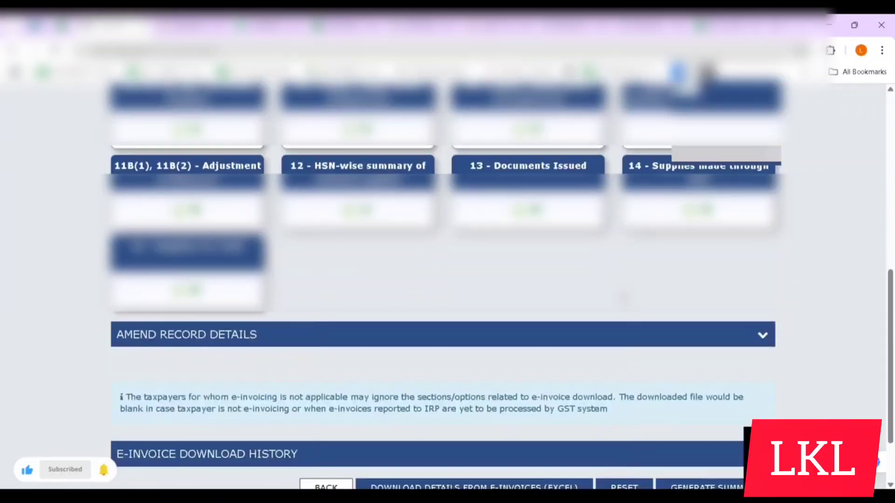
# - Reopen the HSN-wise summary of outward supplies and check the processed records for B2B and B2C supplies
pyautogui.click(373, 165)
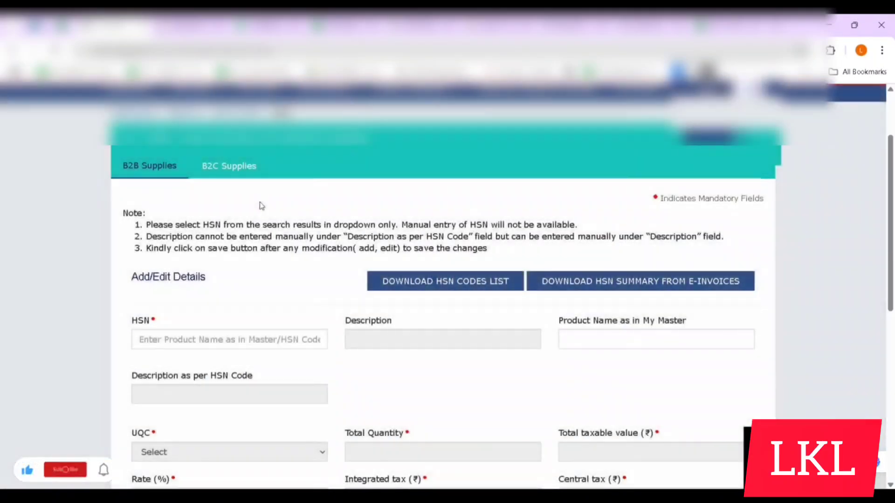
pyautogui.scroll(-9, 260, 204)
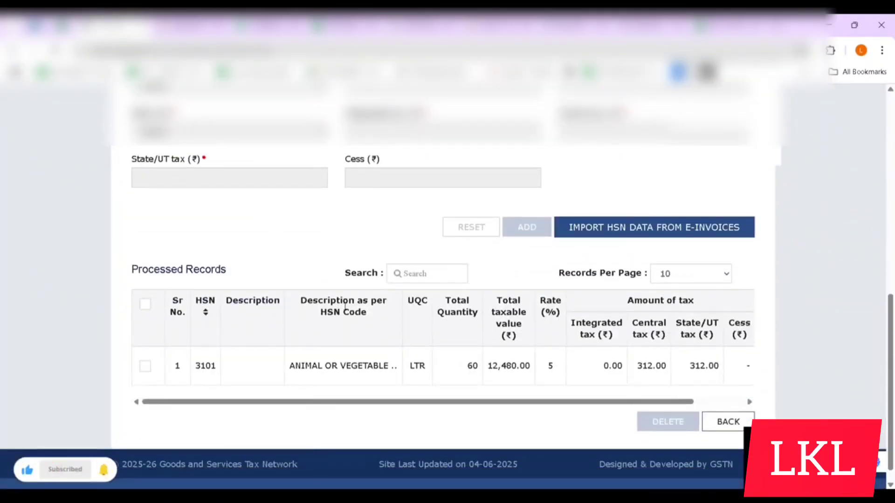
pyautogui.scroll(6, 344, 308)
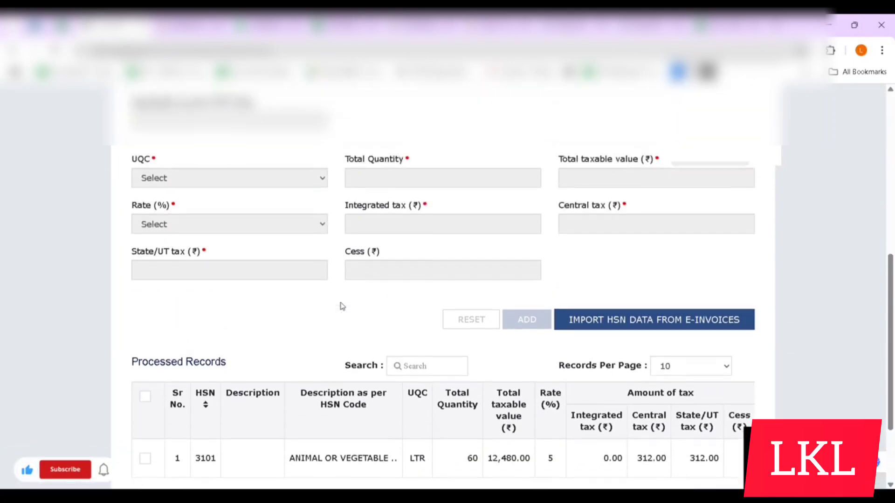
pyautogui.scroll(3, 339, 426)
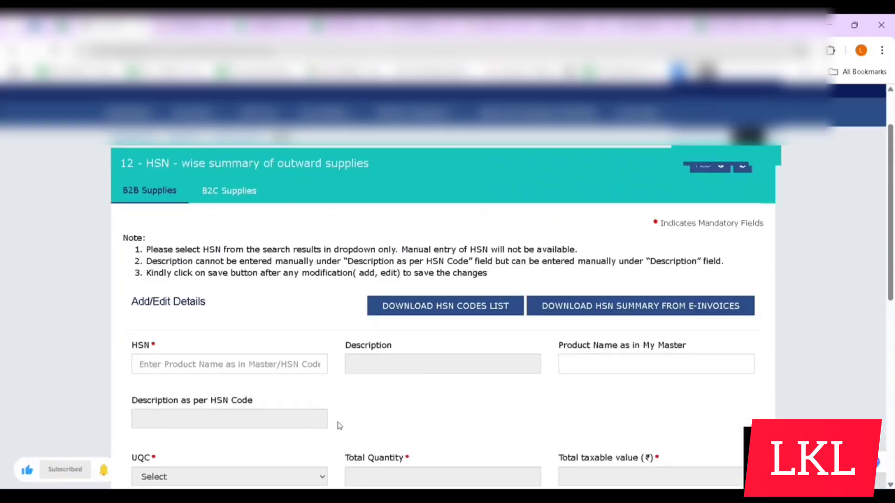
pyautogui.click(242, 218)
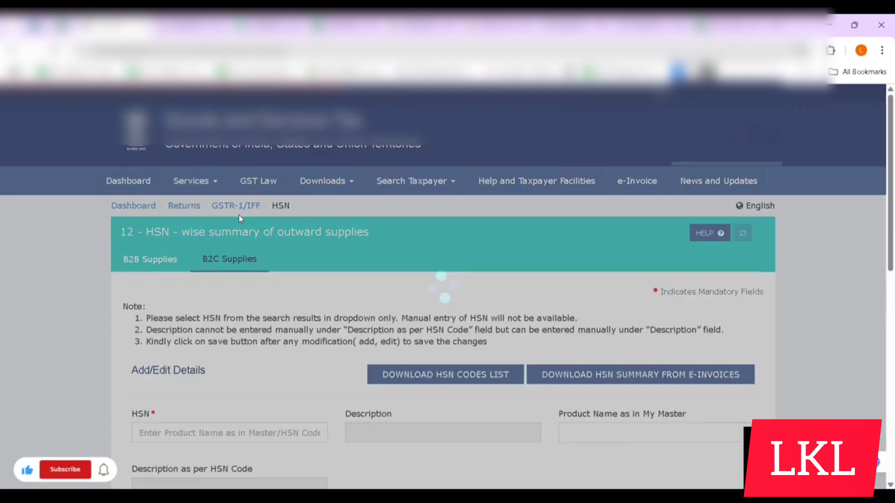
pyautogui.scroll(-8, 390, 429)
pyautogui.scroll(-2, 394, 434)
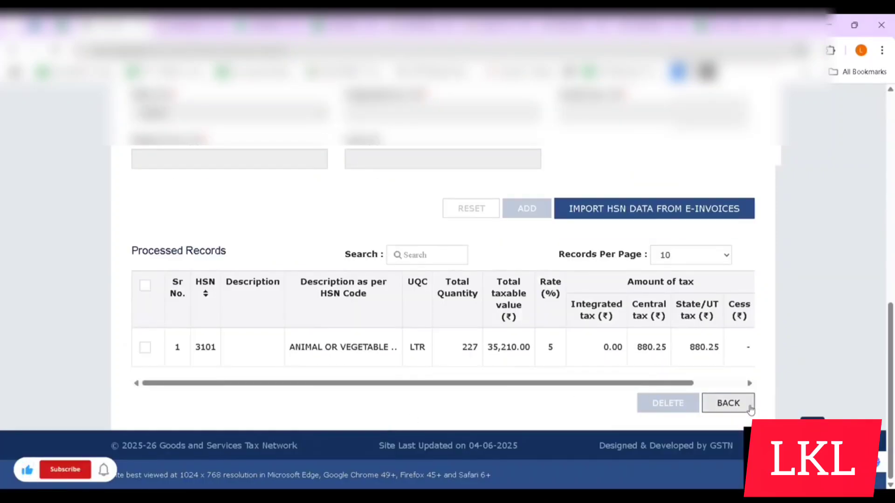
# - Return to the GSTR-1 overview and open section 13 - Documents Issued
pyautogui.click(727, 402)
pyautogui.scroll(-3, 627, 386)
pyautogui.scroll(-5, 623, 383)
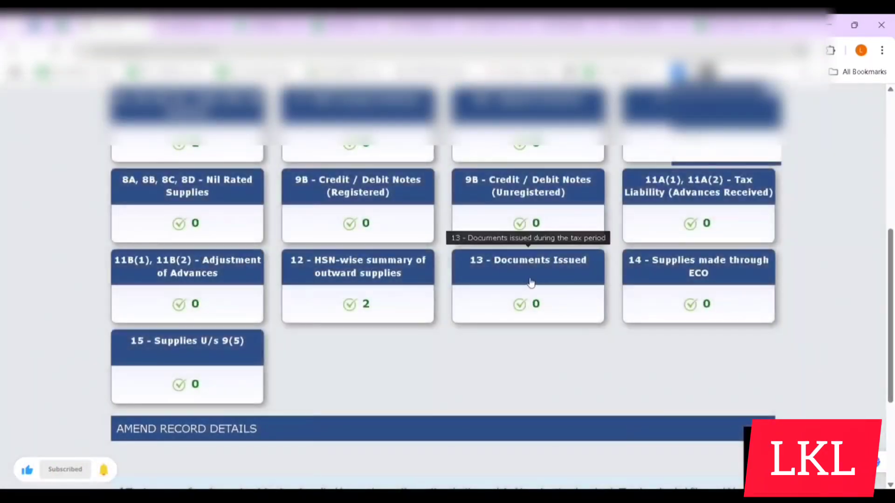
pyautogui.click(529, 282)
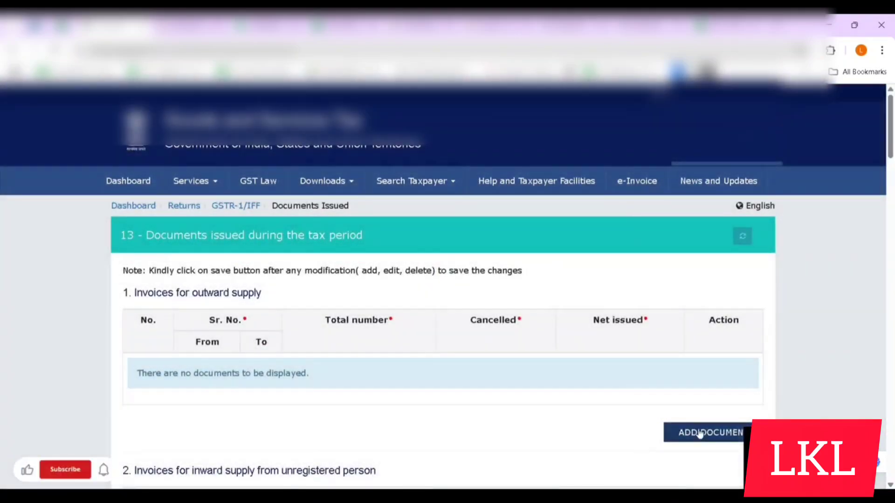
pyautogui.click(699, 433)
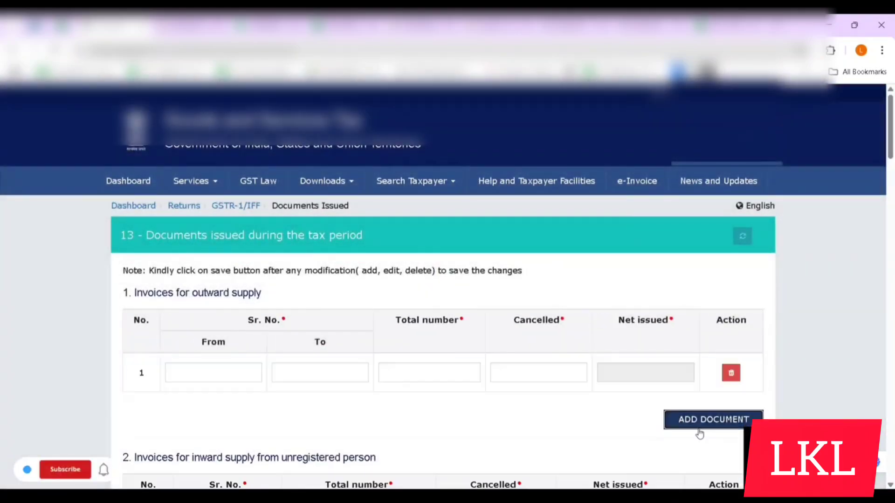
pyautogui.click(231, 373)
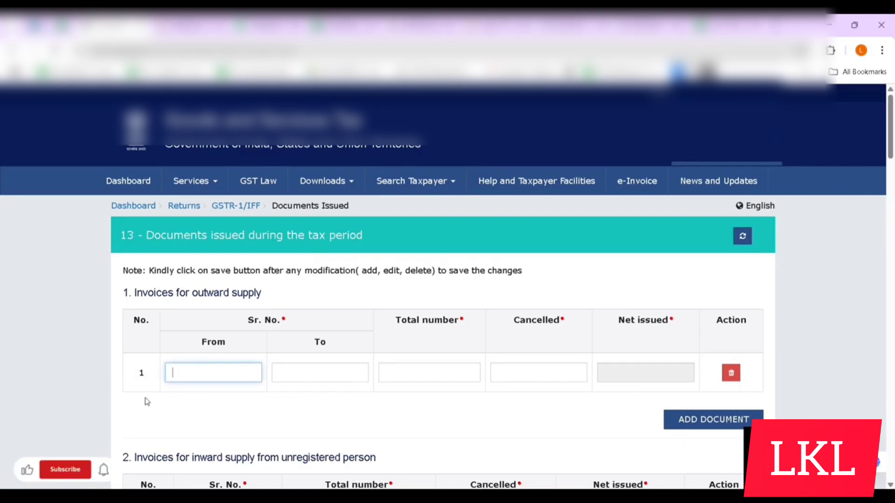
pyautogui.press('Tab')
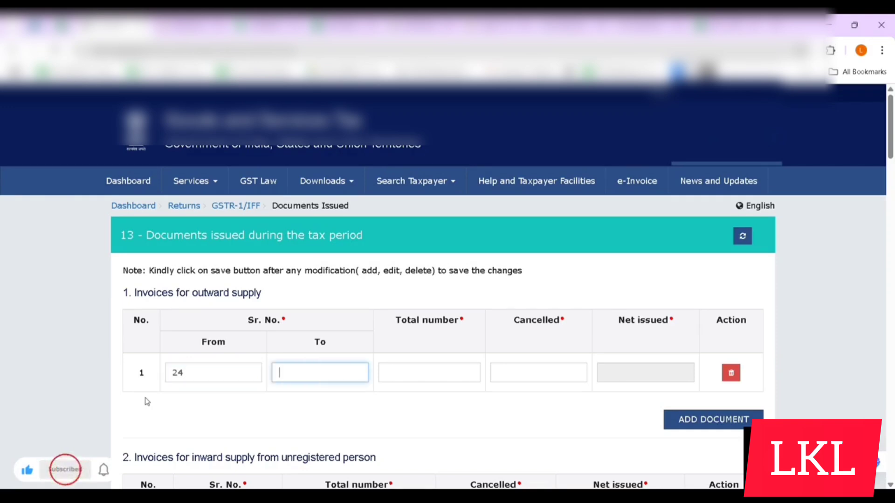
pyautogui.write('41')
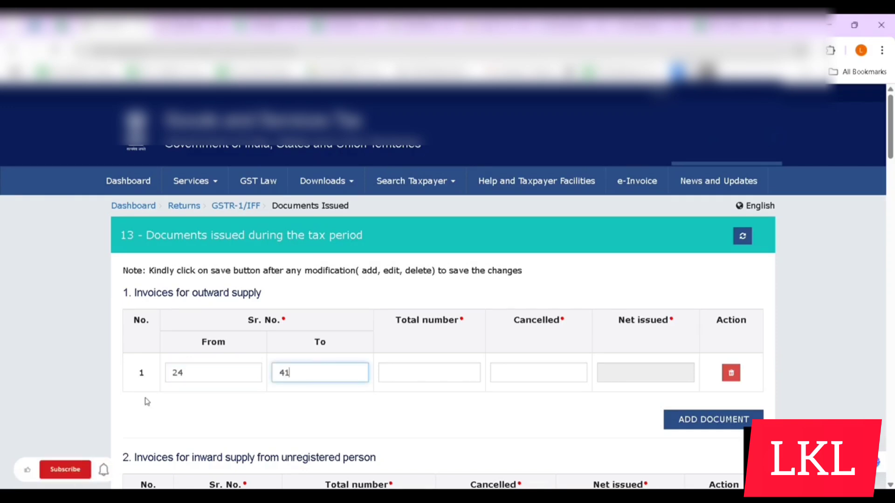
pyautogui.press('Tab')
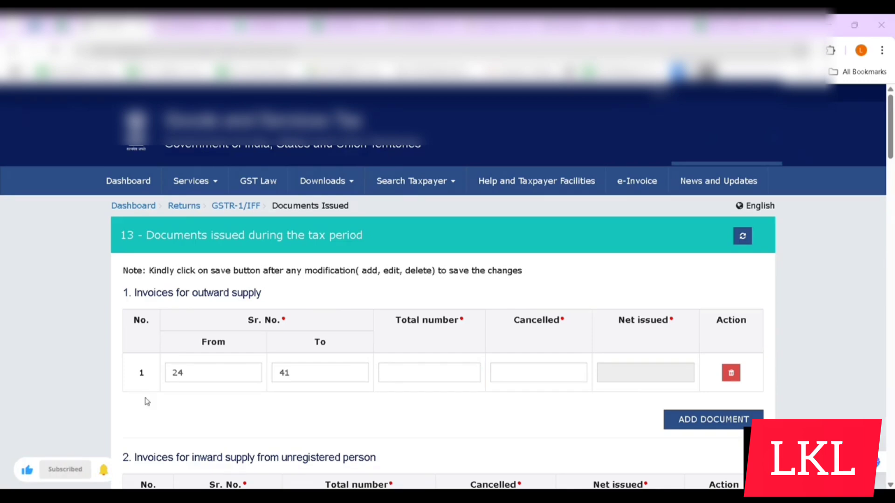
pyautogui.hotkey('alt', 'Tab')
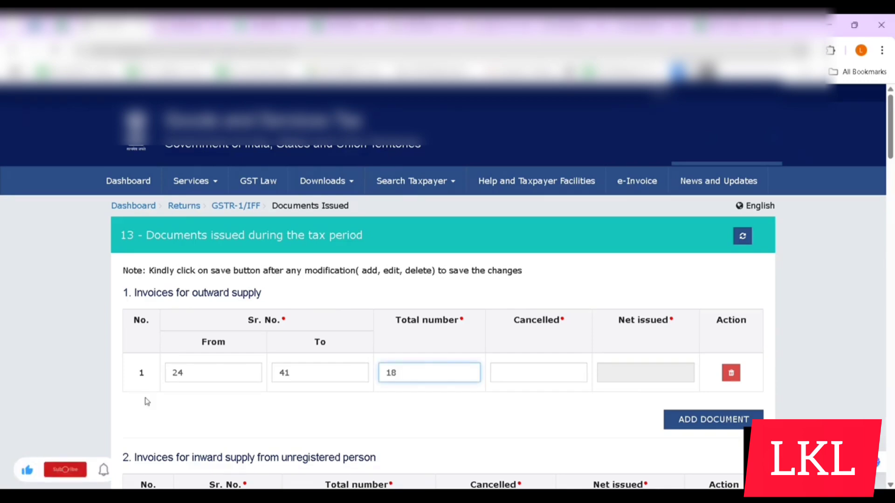
pyautogui.press('Return')
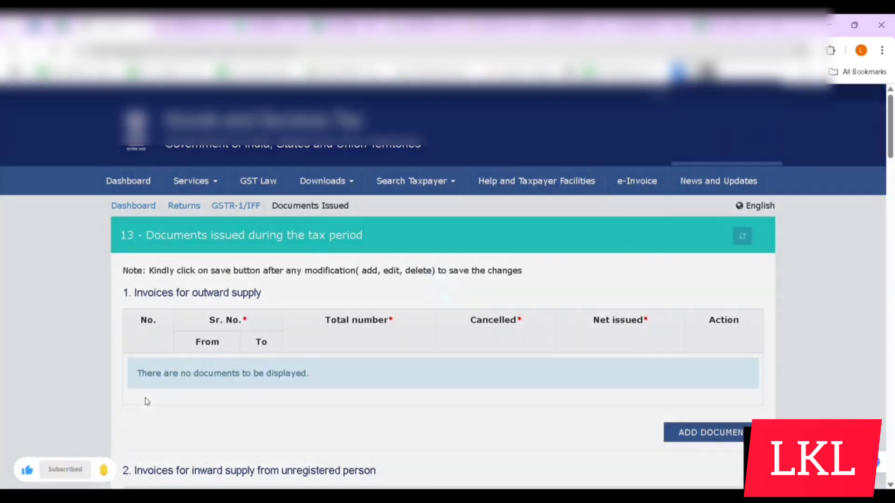
# - Add a document row under Invoices for outward supply with serial numbers 24 to 41, total number 18 and cancelled 1
pyautogui.scroll(-10, 360, 374)
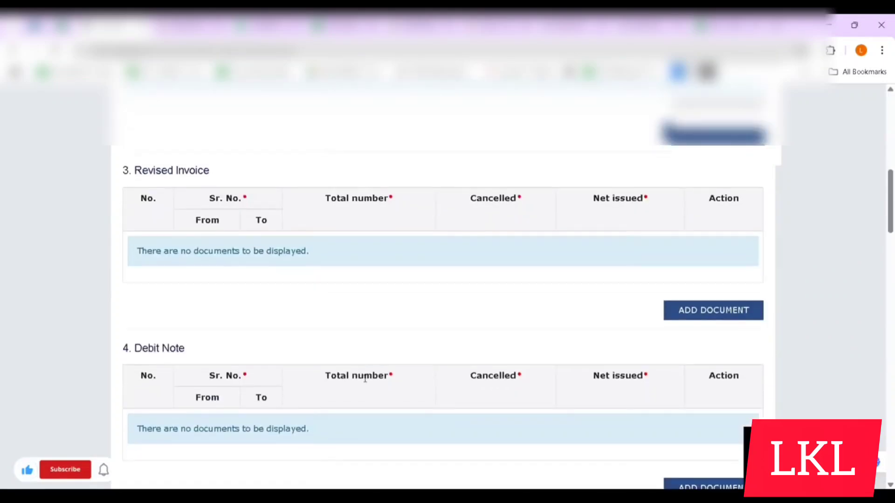
pyautogui.scroll(-3, 365, 378)
pyautogui.scroll(1, 521, 376)
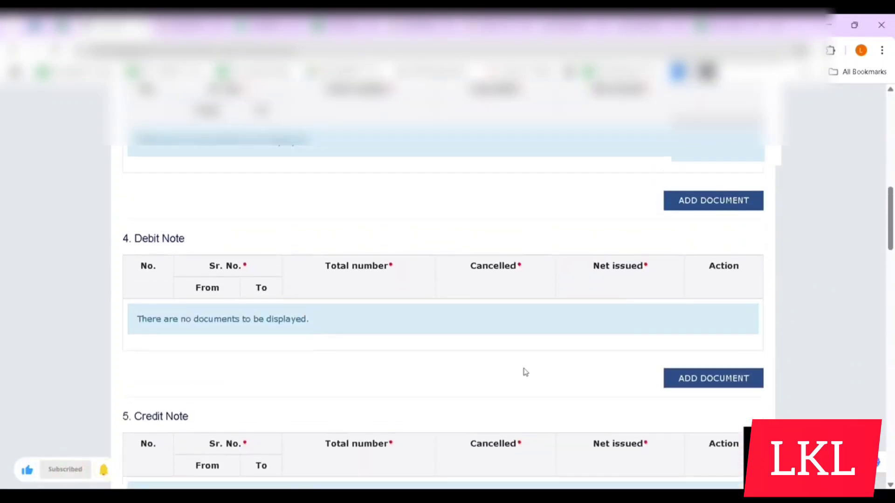
pyautogui.scroll(12, 797, 293)
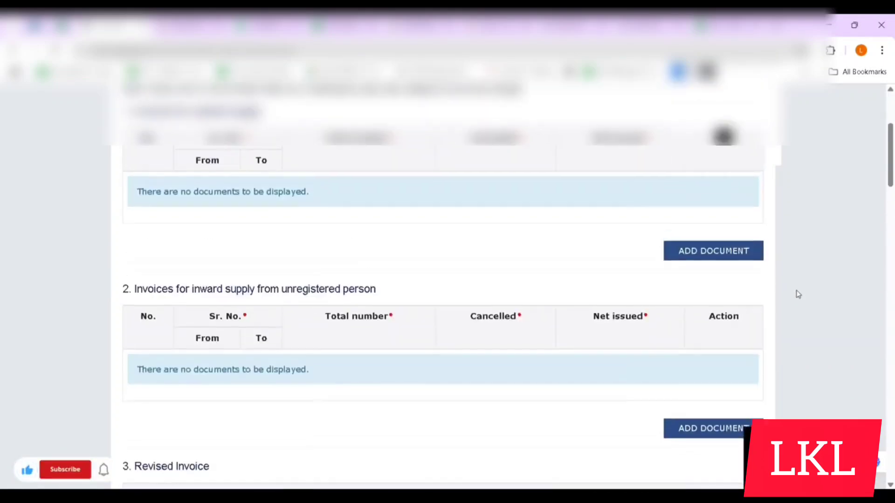
pyautogui.scroll(-5, 796, 294)
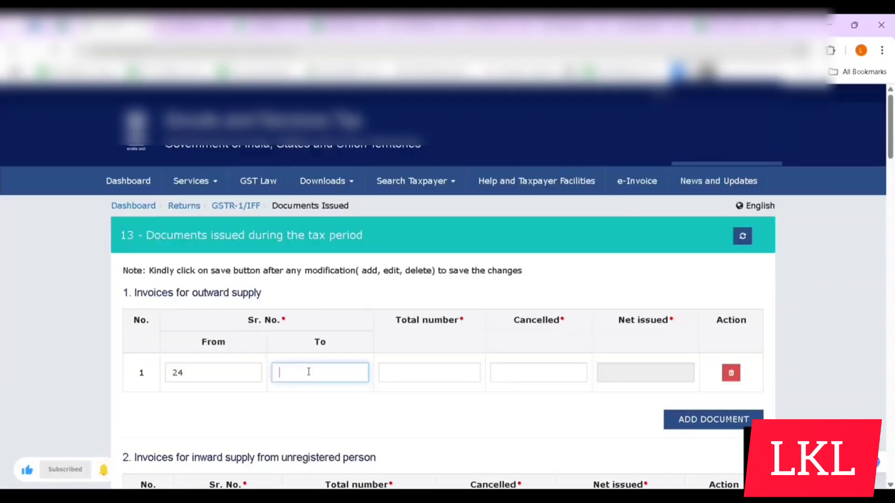
pyautogui.click(410, 379)
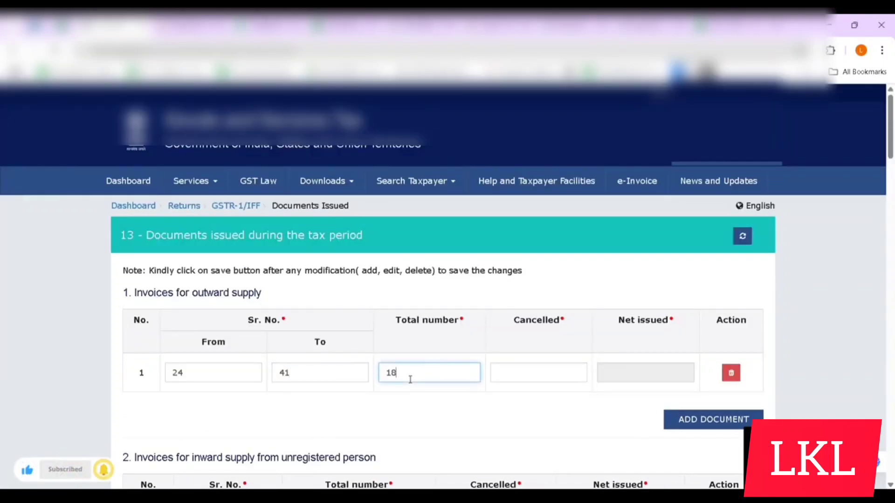
pyautogui.click(545, 371)
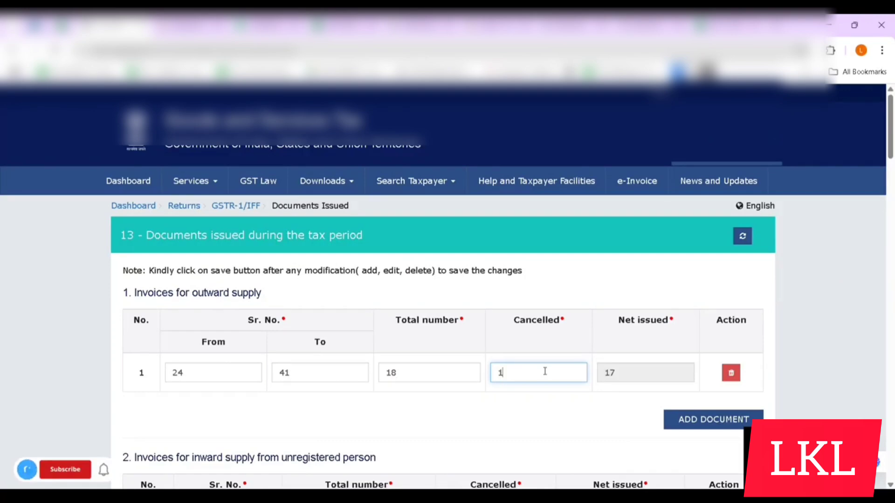
pyautogui.click(582, 404)
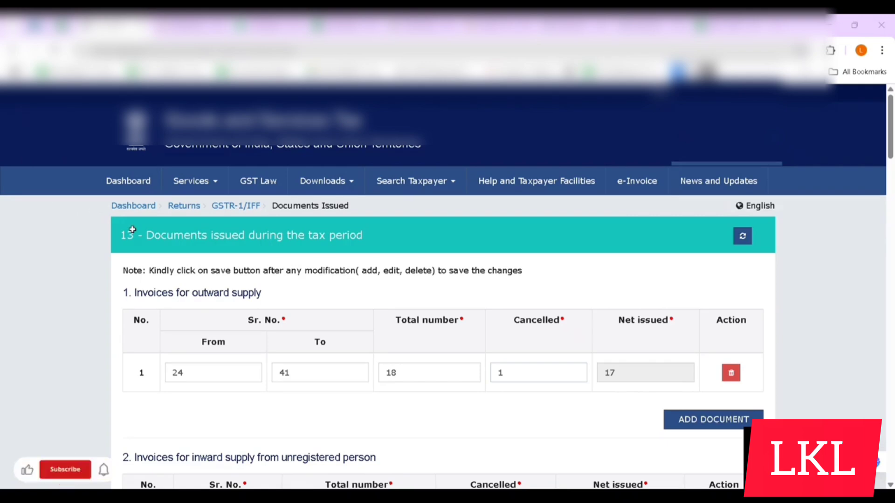
pyautogui.hotkey('alt', 'Tab')
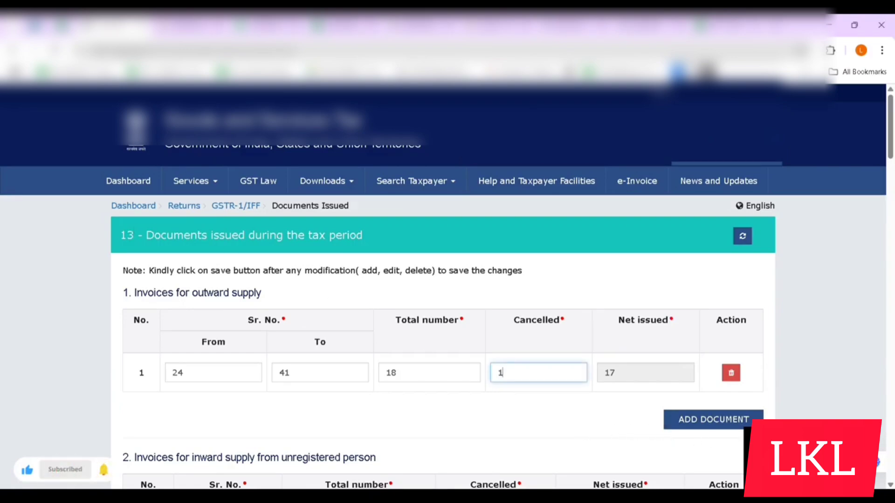
# - Save the documents issued details and return to the GSTR-1/IFF overview
pyautogui.scroll(-4, 443, 279)
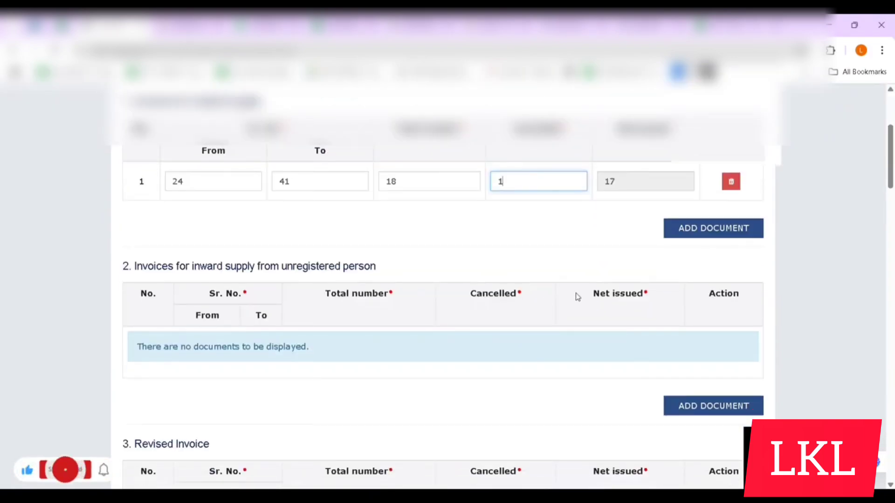
pyautogui.scroll(-10, 785, 278)
pyautogui.scroll(9, 787, 278)
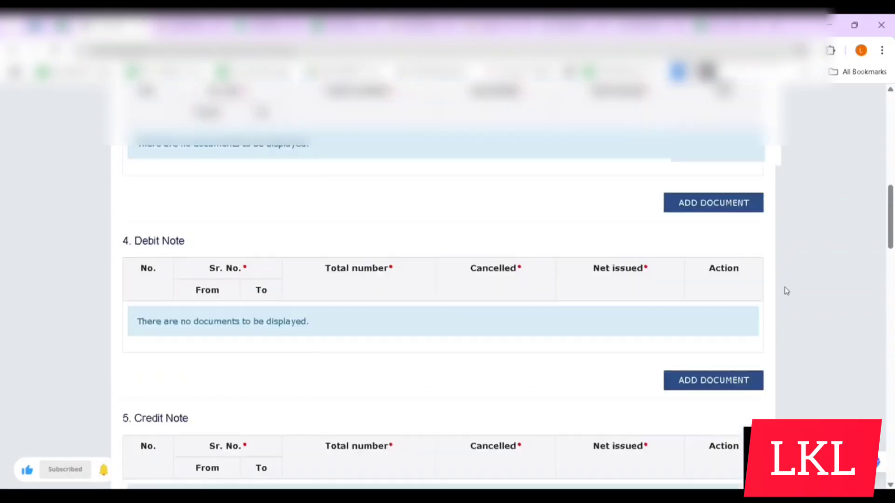
pyautogui.scroll(-14, 786, 291)
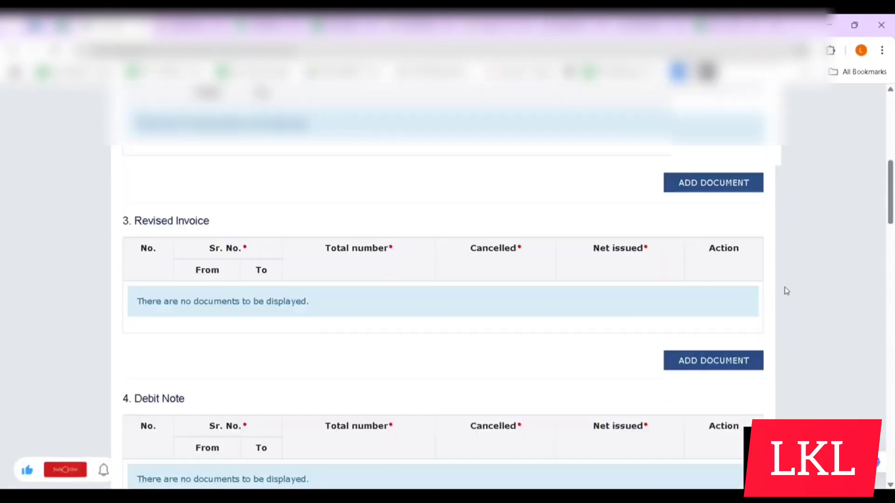
pyautogui.scroll(-17, 786, 291)
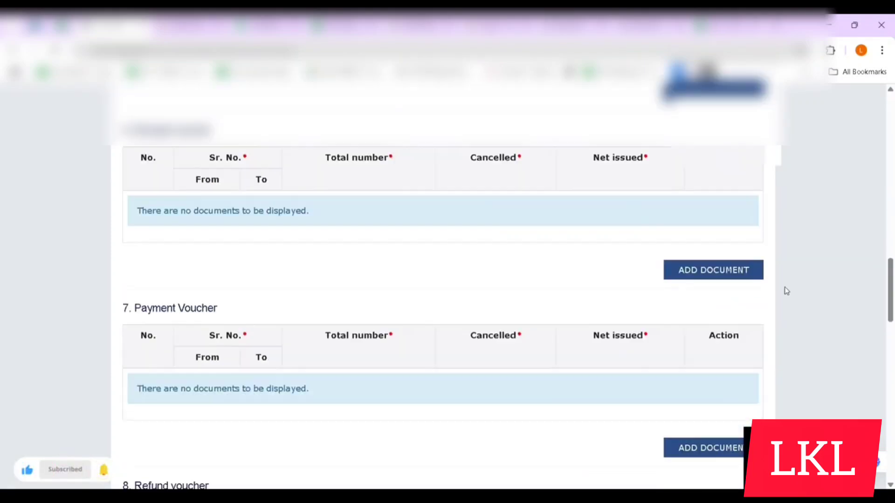
pyautogui.scroll(-7, 786, 291)
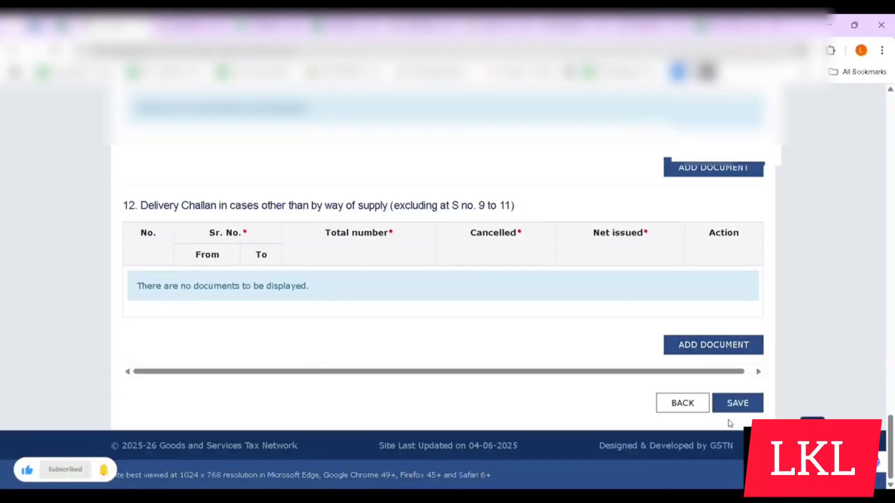
pyautogui.click(740, 405)
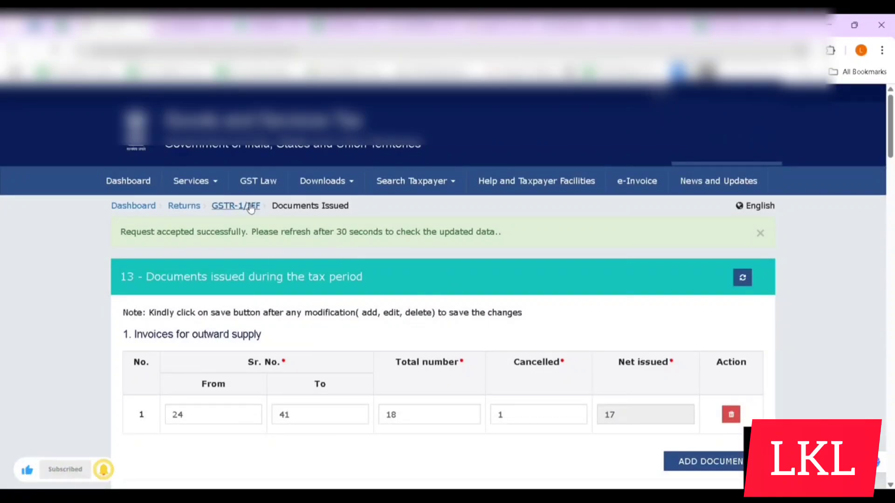
pyautogui.click(236, 206)
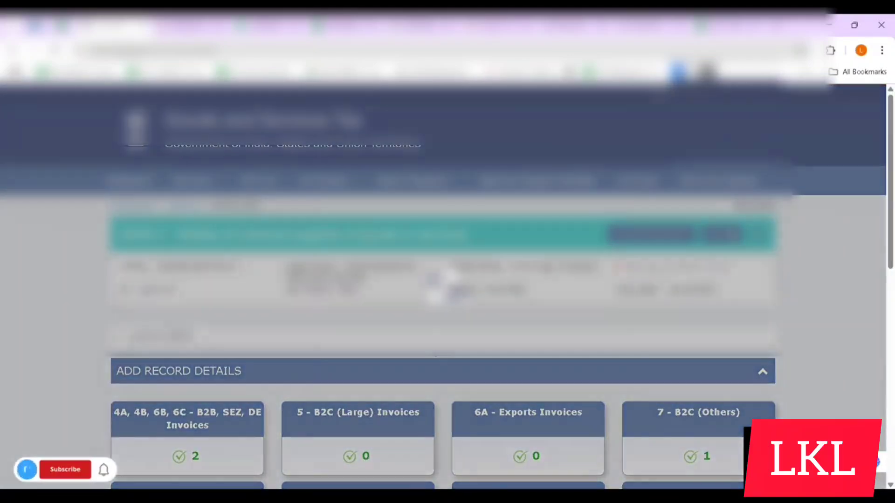
# - Look over the record tiles on the GSTR-1 overview and refresh the return data
pyautogui.scroll(-3, 435, 355)
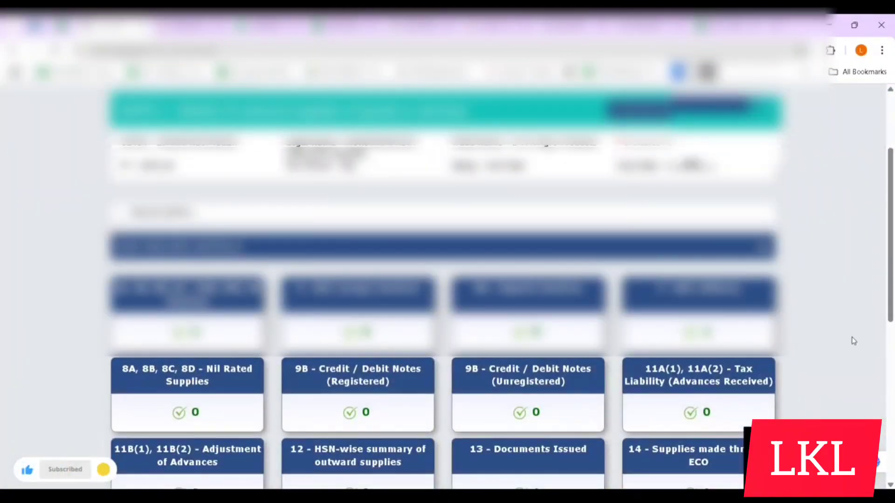
pyautogui.scroll(-8, 857, 343)
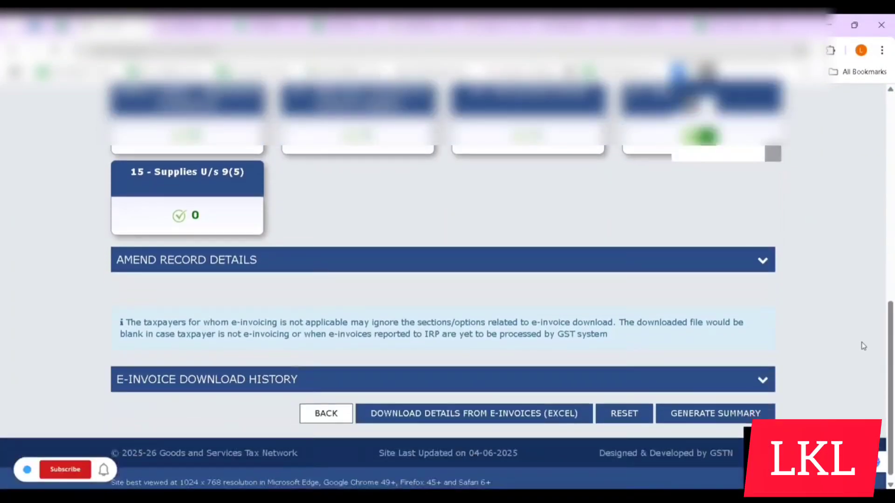
pyautogui.scroll(10, 863, 346)
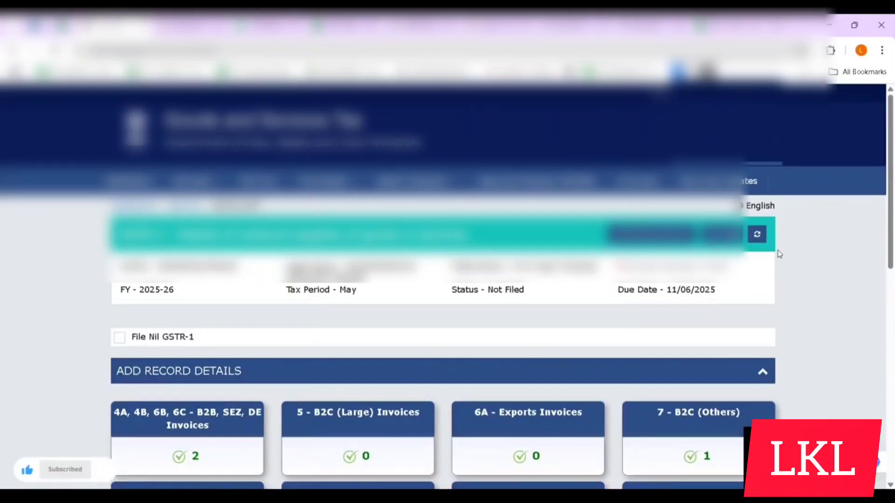
pyautogui.click(757, 236)
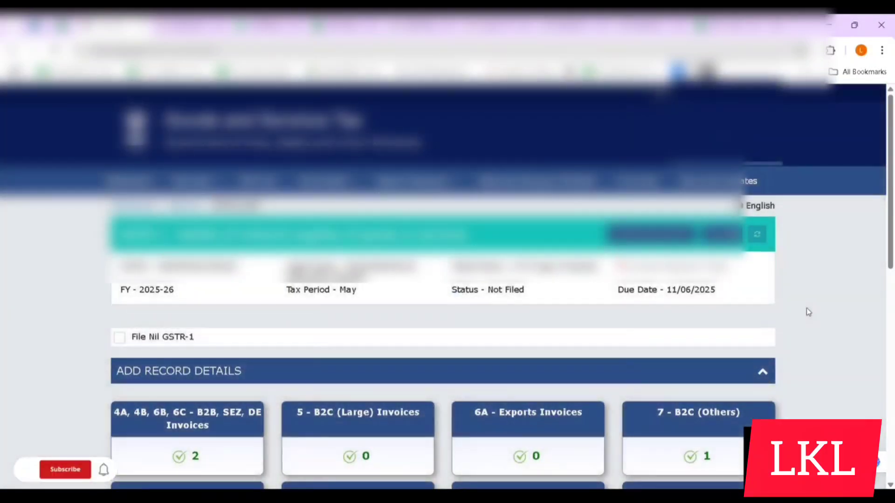
# - Reopen section 13 - Documents Issued, check the saved outward supply invoice row and return to the GSTR-1 overview
pyautogui.scroll(-10, 807, 311)
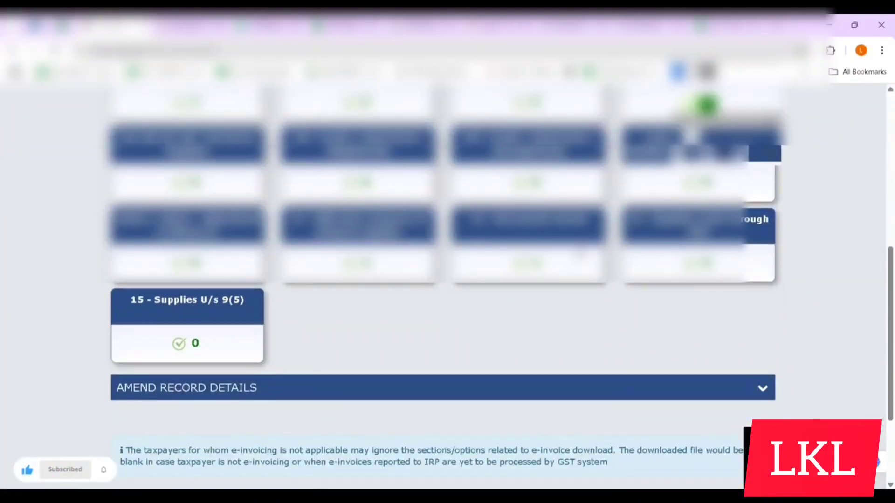
pyautogui.click(578, 252)
pyautogui.scroll(-4, 809, 352)
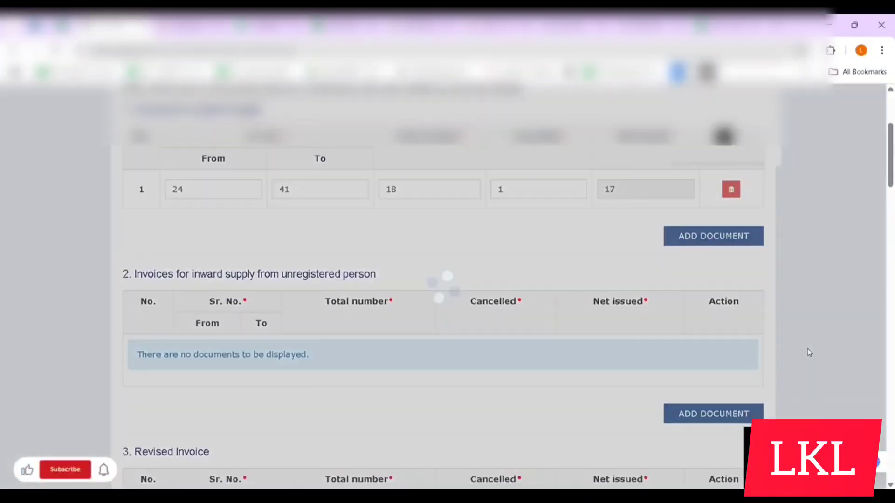
pyautogui.scroll(-20, 809, 353)
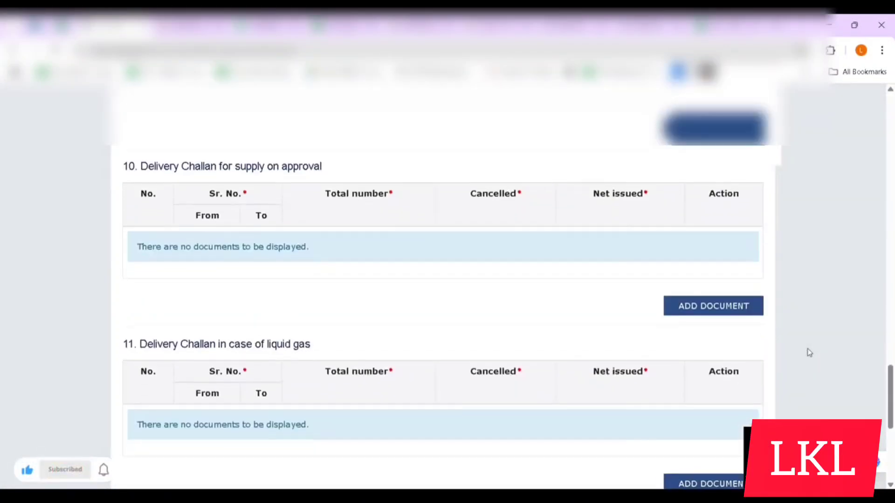
pyautogui.scroll(-5, 809, 352)
pyautogui.click(676, 401)
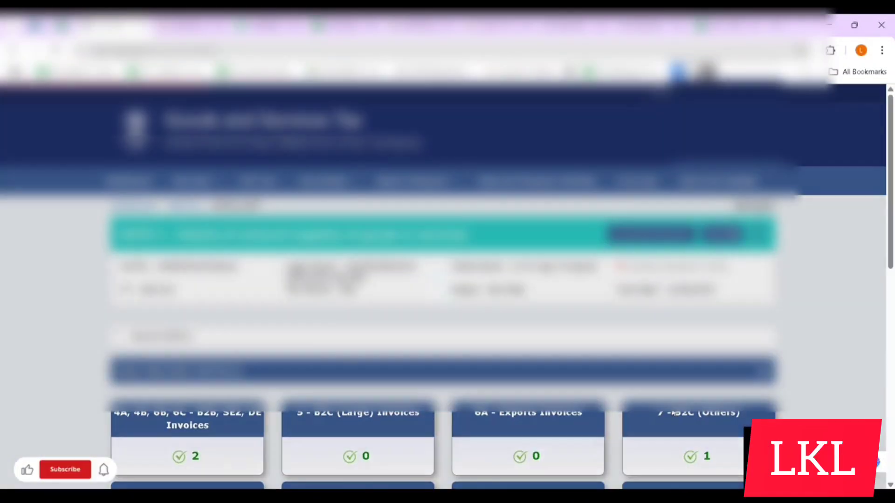
# - Generate the GSTR-1 summary, refresh the return status and proceed to the consolidated summary for filing
pyautogui.scroll(-15, 752, 412)
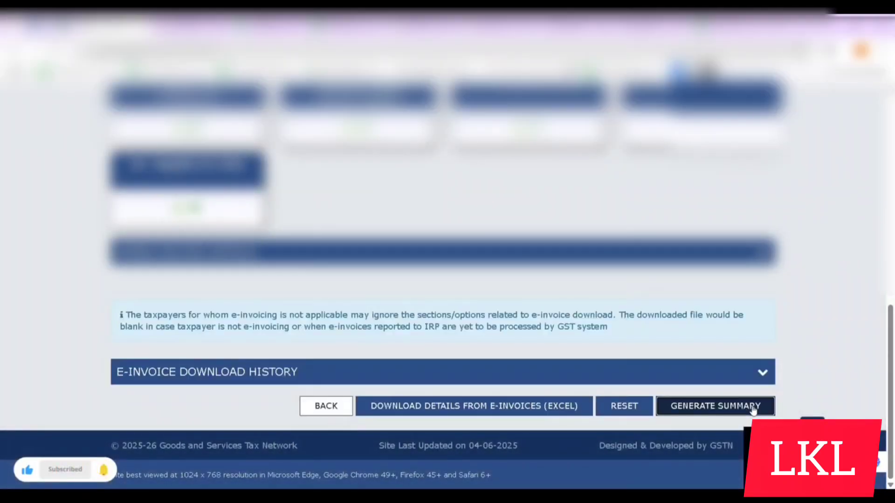
pyautogui.click(753, 406)
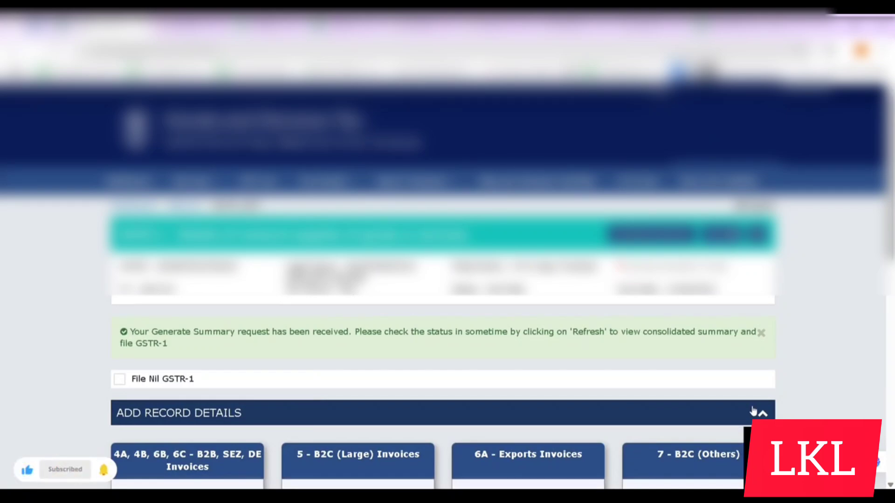
pyautogui.click(759, 234)
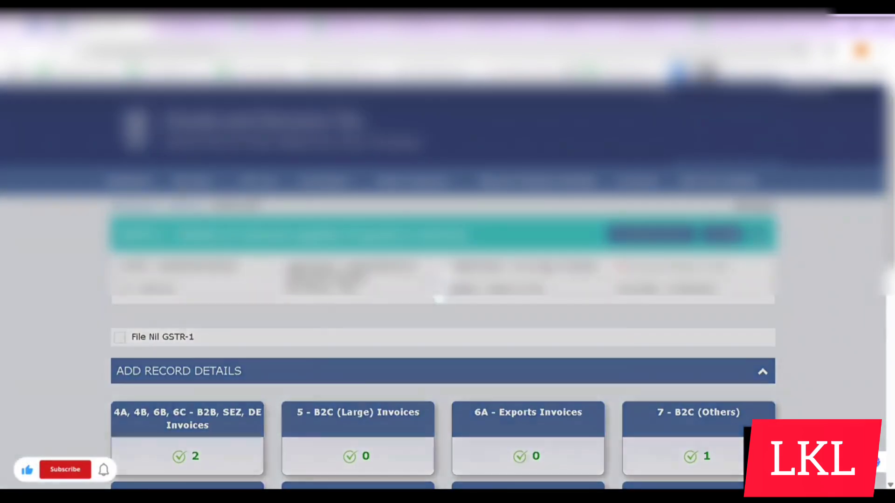
pyautogui.scroll(-10, 739, 314)
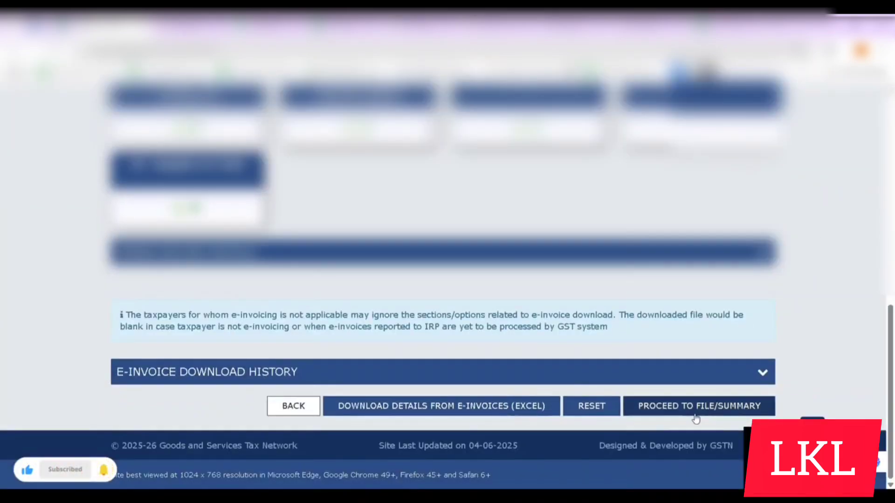
pyautogui.click(696, 419)
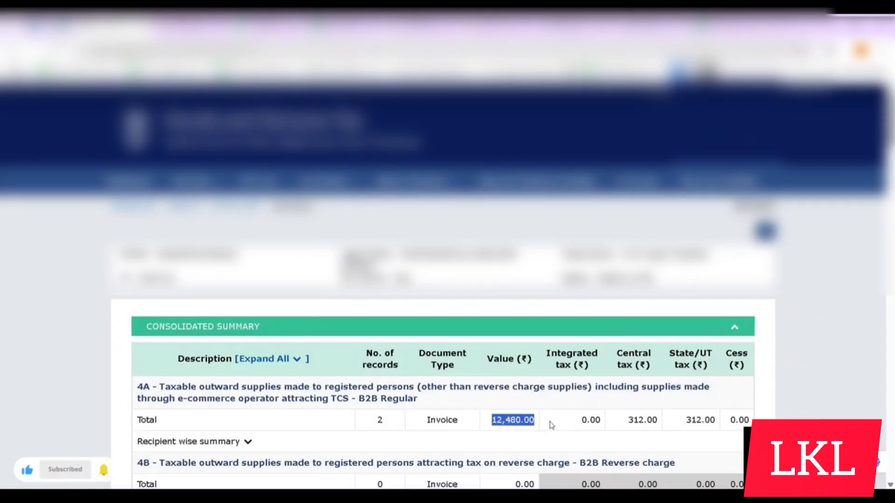
# - Review the consolidated summary and compare the B2B and B2C (Others) values with the HSN-wise B2B and B2C totals
pyautogui.scroll(-10, 615, 431)
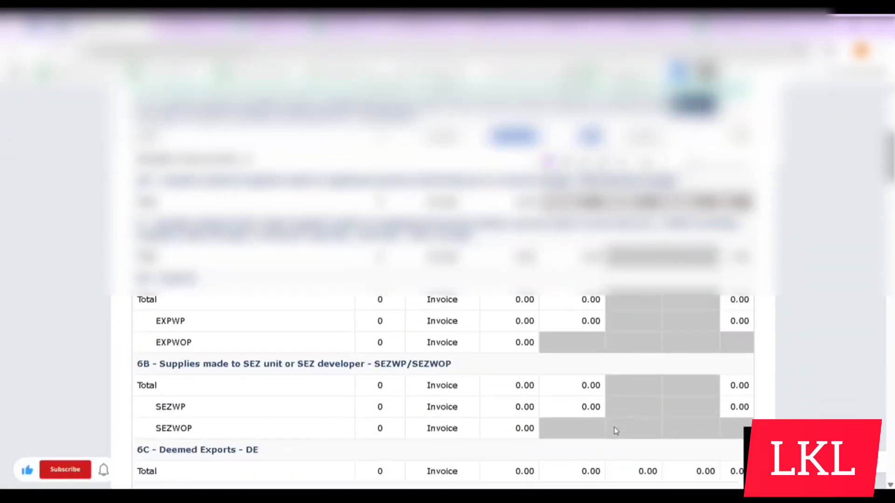
pyautogui.scroll(-1, 559, 382)
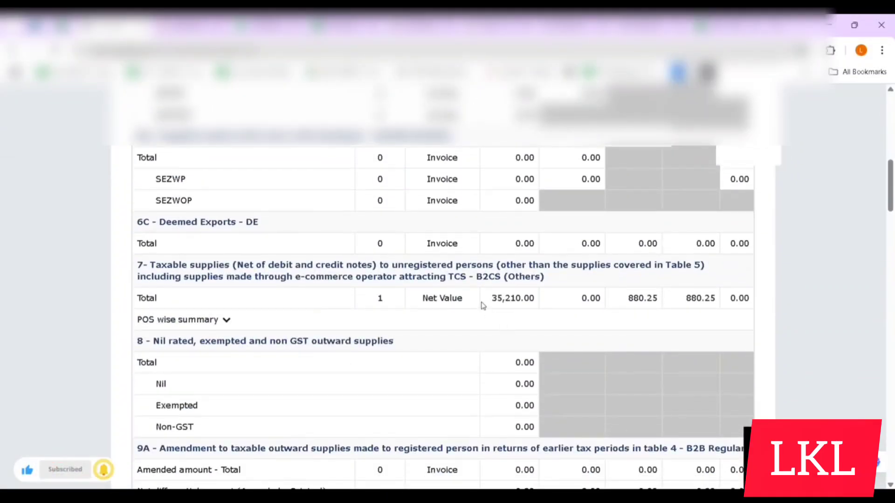
pyautogui.scroll(-15, 535, 303)
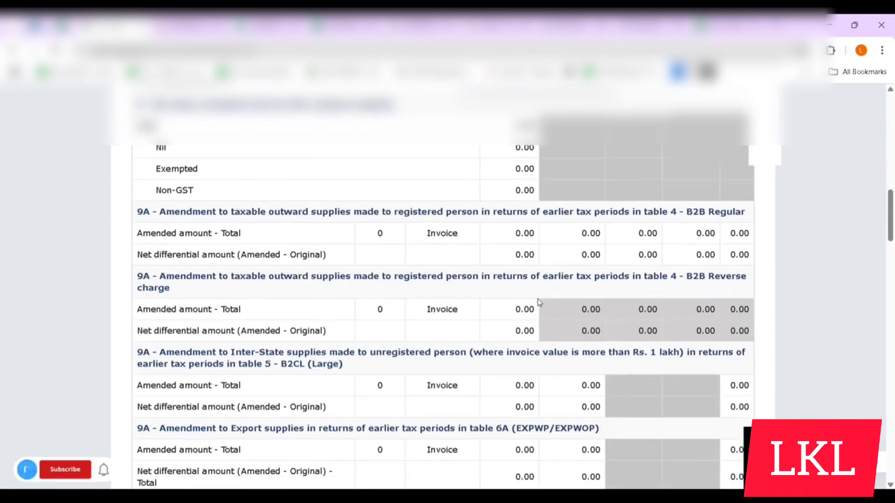
pyautogui.scroll(-15, 540, 302)
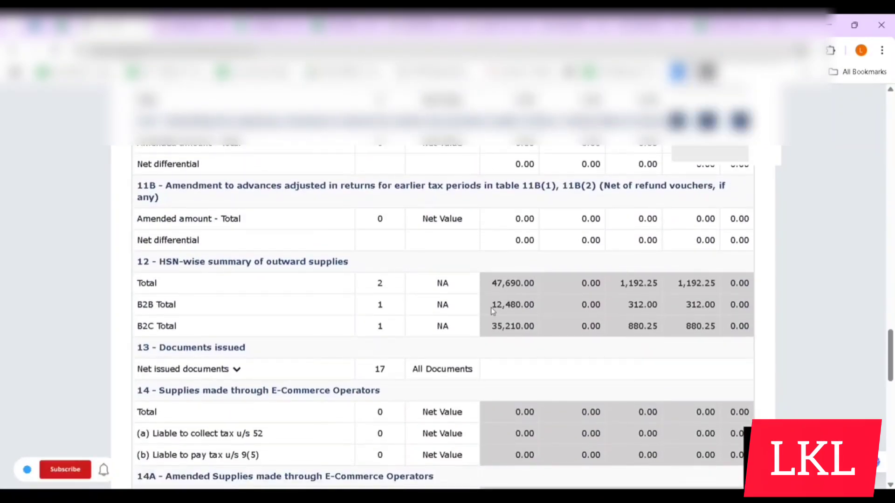
pyautogui.moveTo(488, 334); pyautogui.dragTo(542, 333)
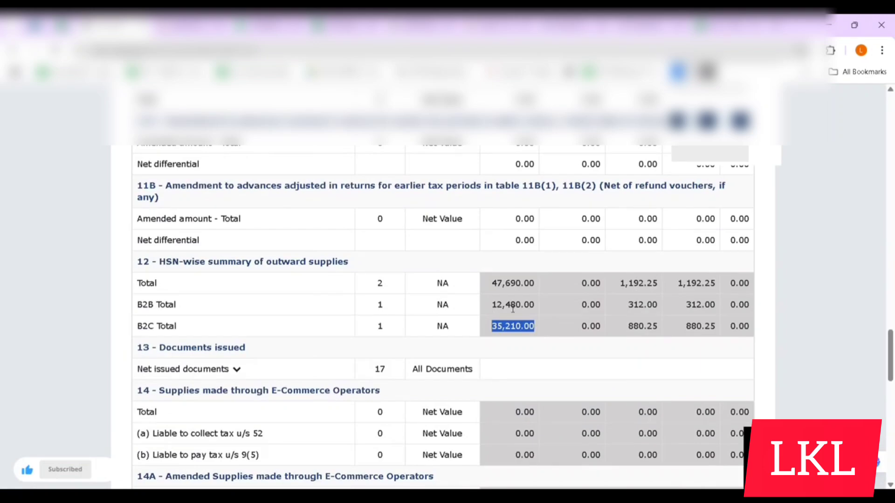
pyautogui.moveTo(493, 300); pyautogui.dragTo(542, 301)
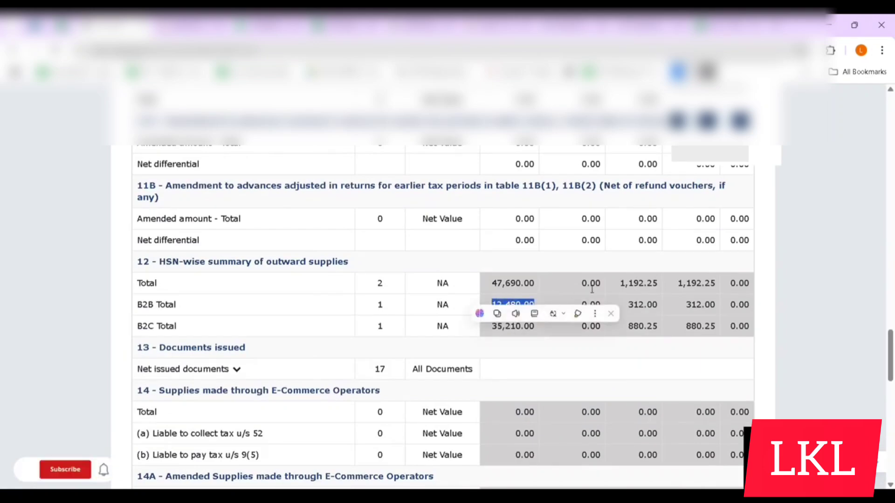
pyautogui.scroll(4, 595, 274)
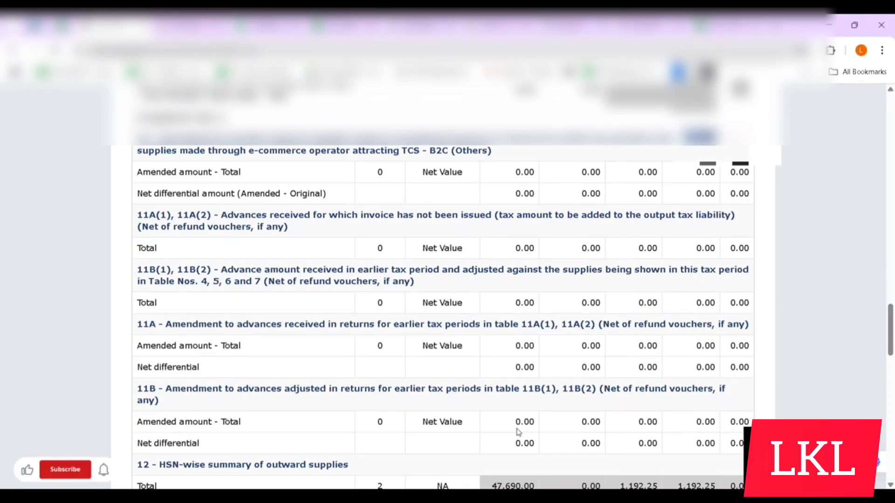
# - Proceed to file the statement, affirm the declaration and request filing with EVC
pyautogui.scroll(-15, 588, 408)
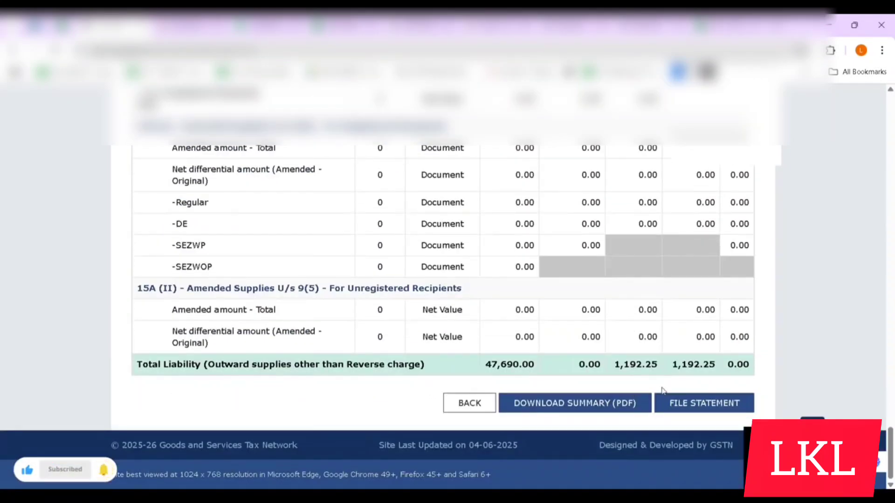
pyautogui.click(699, 408)
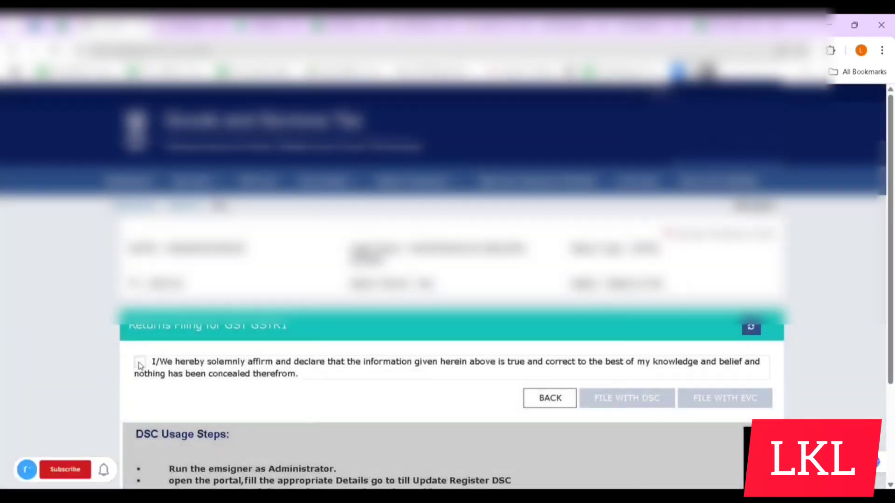
pyautogui.click(139, 363)
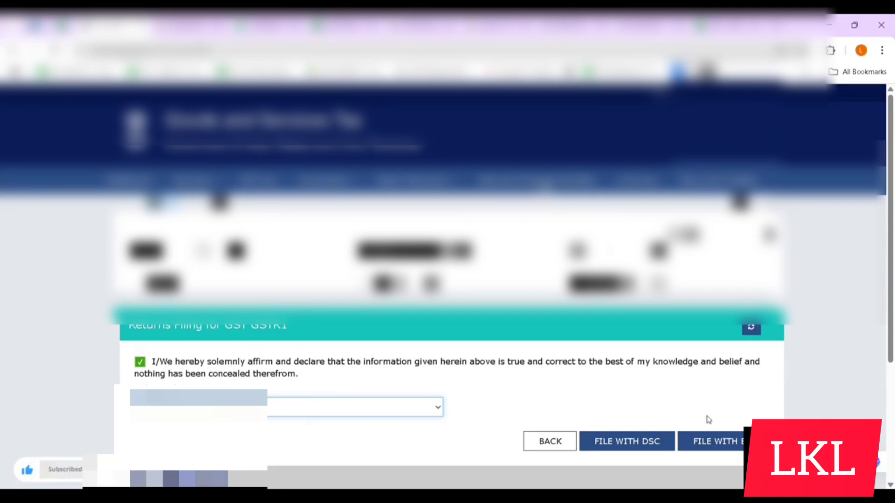
pyautogui.click(713, 443)
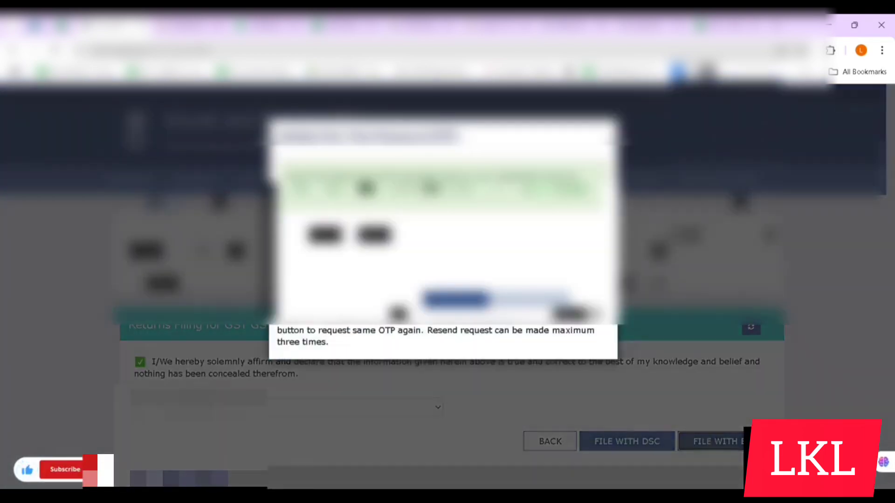